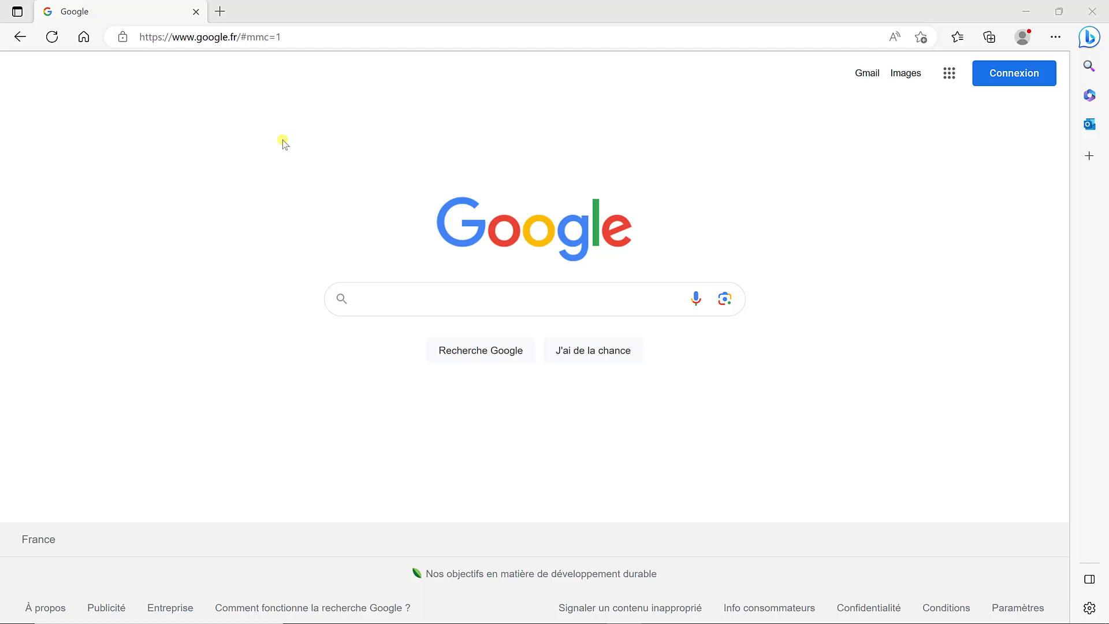
- Run a Google search for 'fiji download'
{"action": "left_click", "coordinate": [418, 299]}
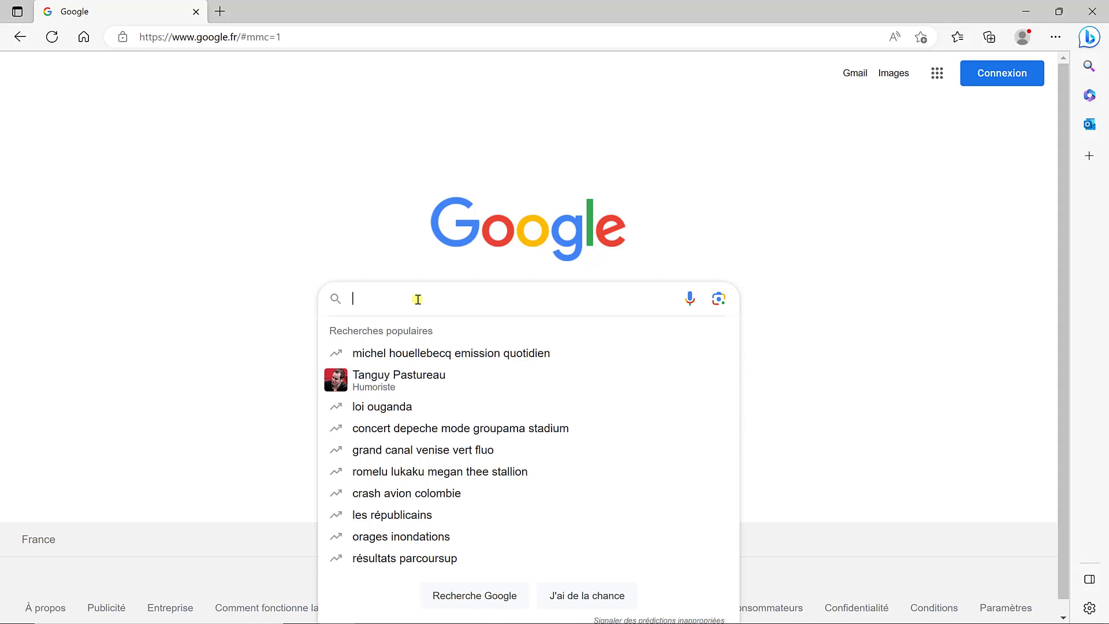
{"action": "type", "text": "fiji"}
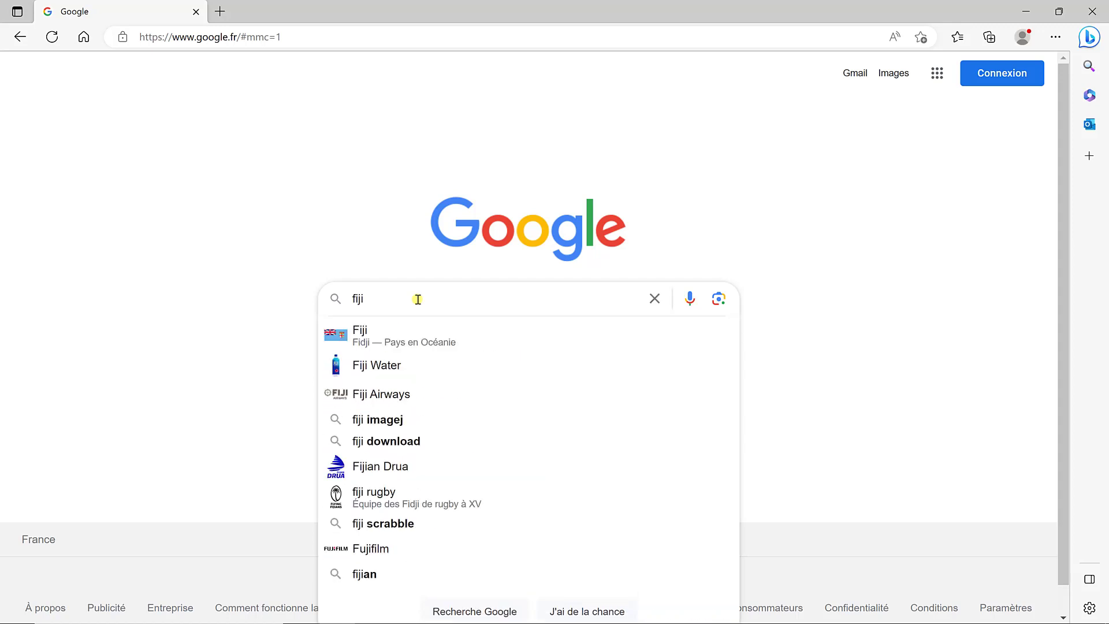
{"action": "type", "text": " d"}
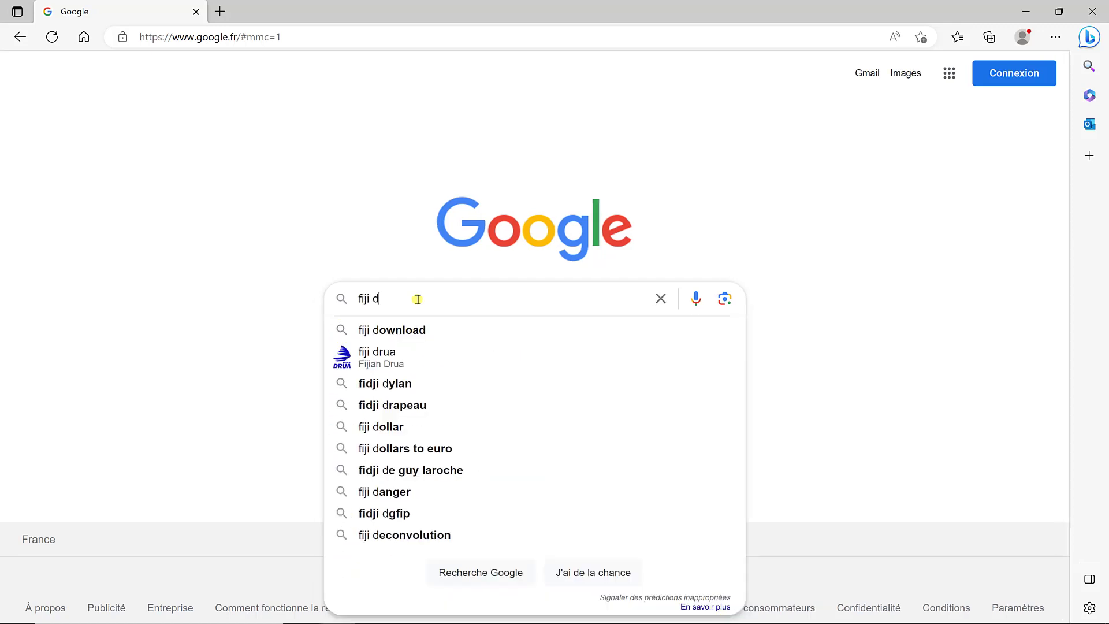
{"action": "type", "text": "ow"}
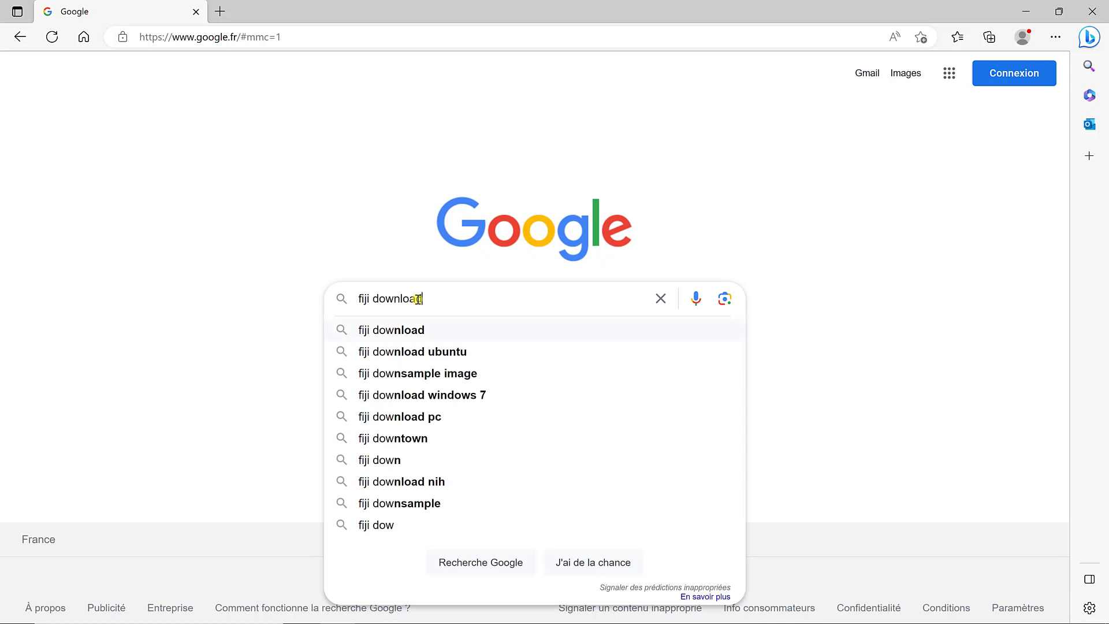
{"action": "type", "text": "nload"}
{"action": "key", "text": "Return"}
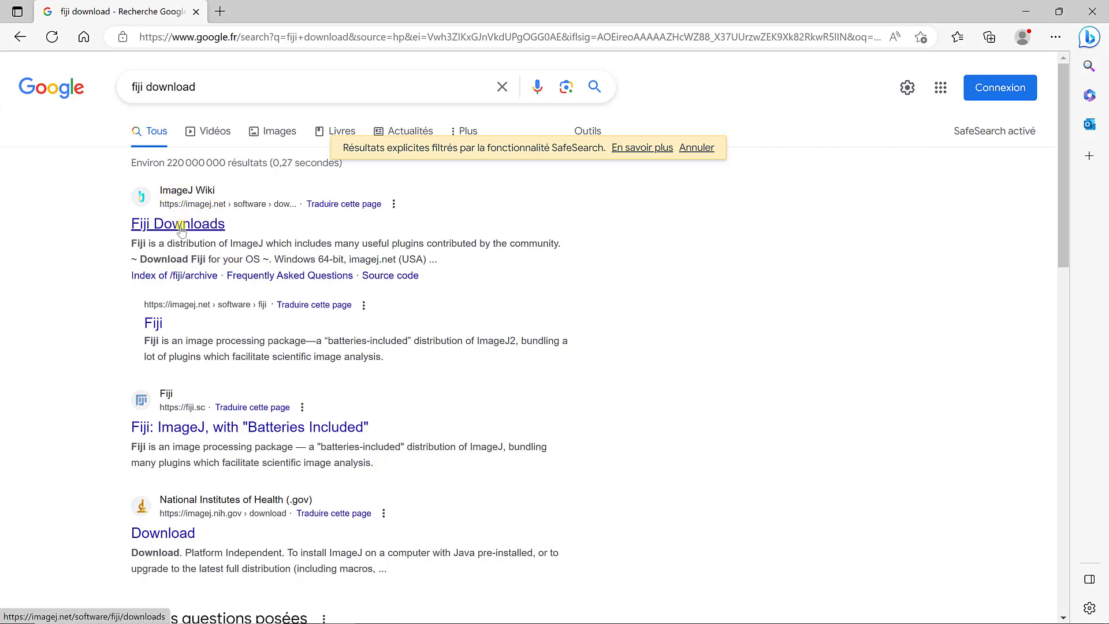
- Open the Fiji Downloads result and download fiji-win64.zip for Windows 64-bit
{"action": "left_click", "coordinate": [180, 227]}
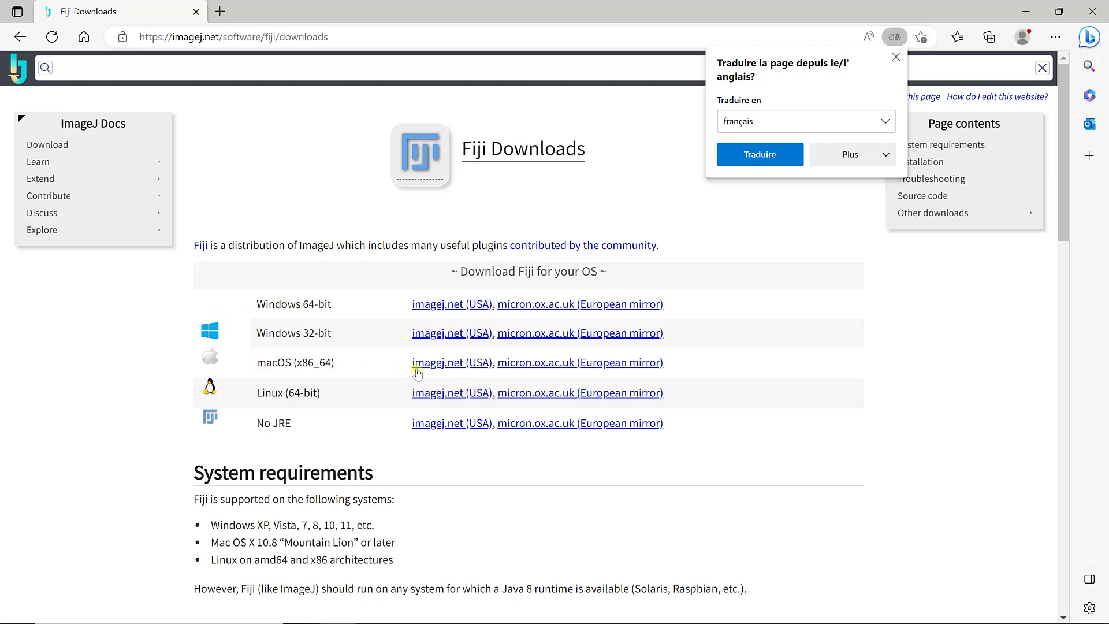
{"action": "left_click", "coordinate": [458, 310]}
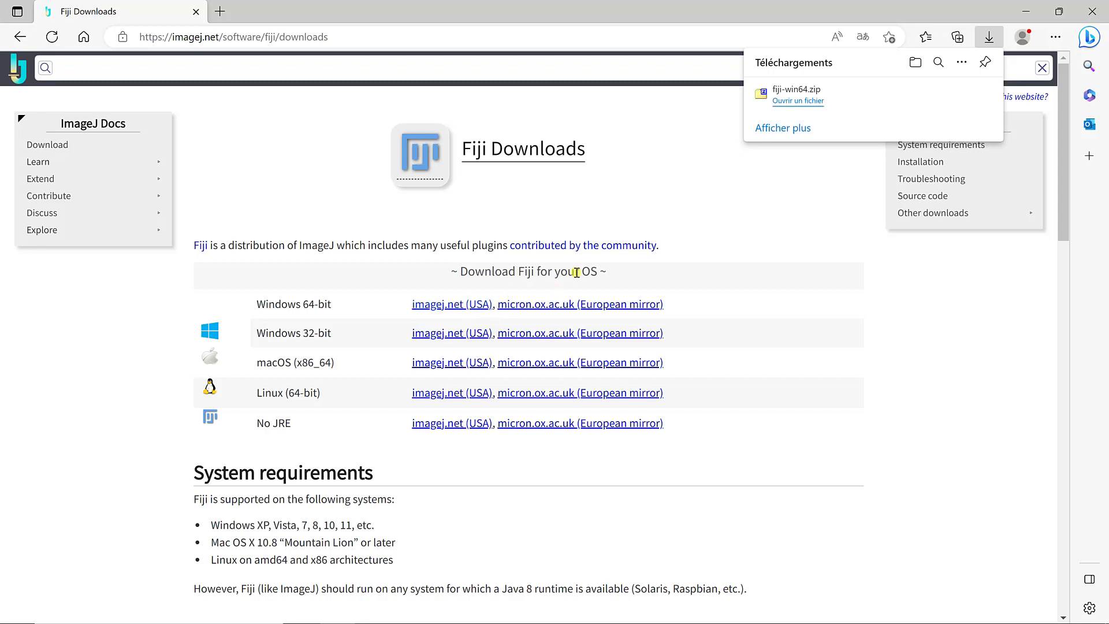
- Drag fiji-win64.zip from the Téléchargements folder onto the desktop
{"action": "left_click", "coordinate": [1025, 12]}
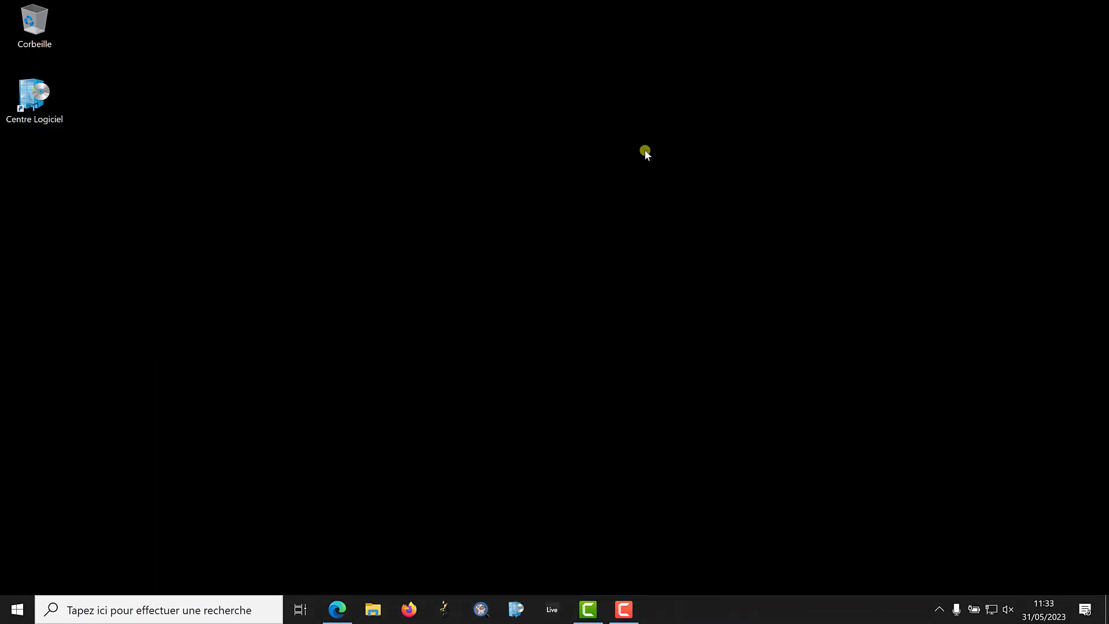
{"action": "key", "text": "super+e"}
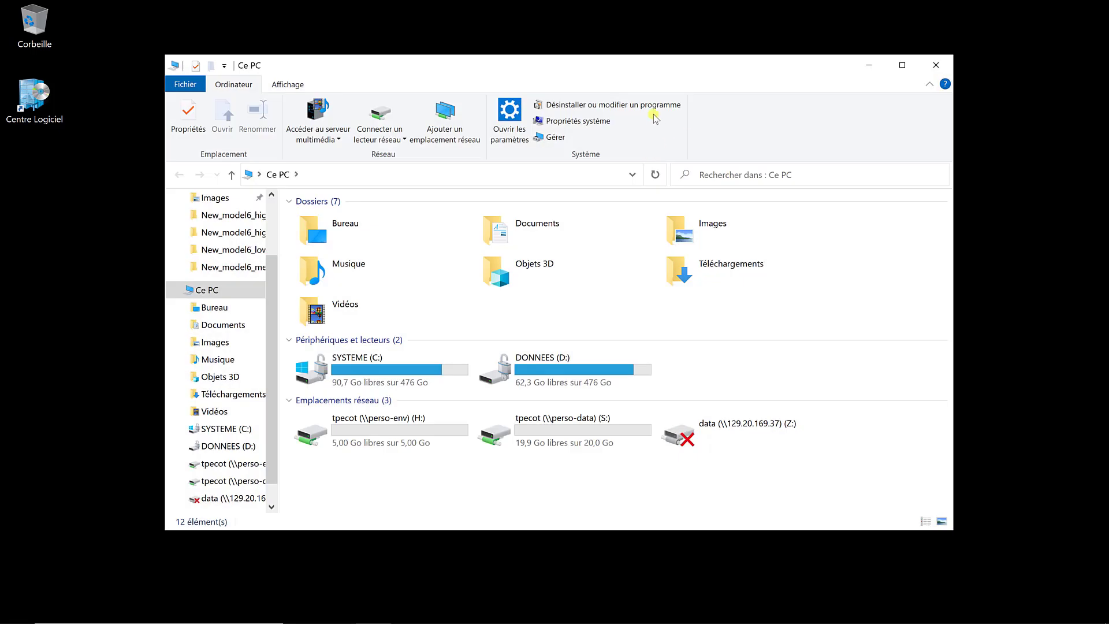
{"action": "left_click", "coordinate": [230, 393]}
{"action": "left_click", "coordinate": [339, 238]}
{"action": "left_click_drag", "start_coordinate": [339, 239], "coordinate": [103, 247]}
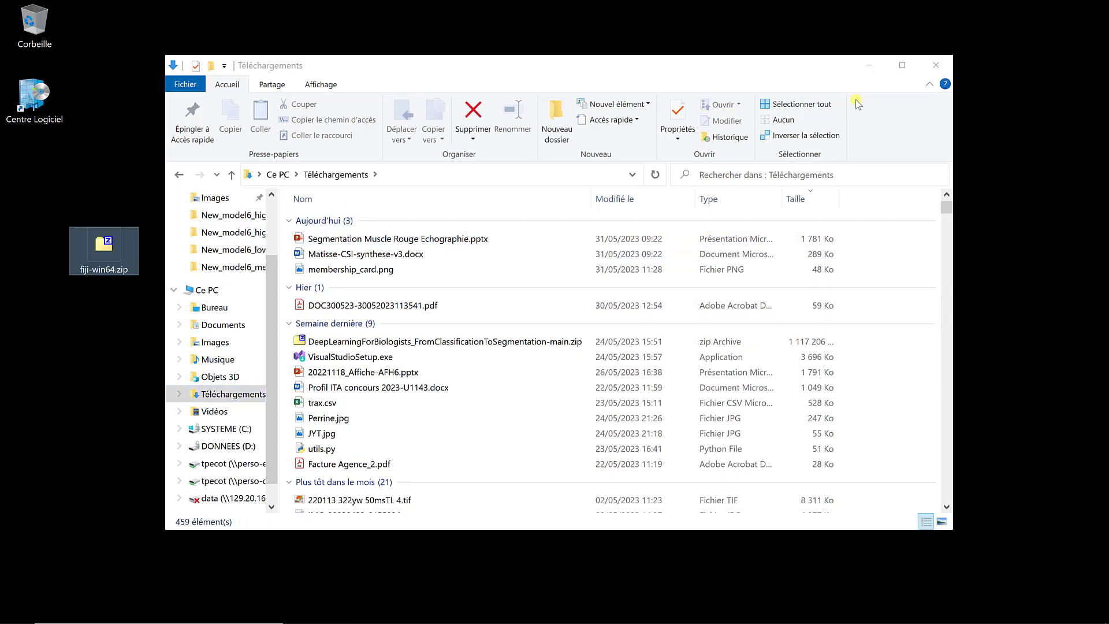
{"action": "left_click", "coordinate": [868, 65]}
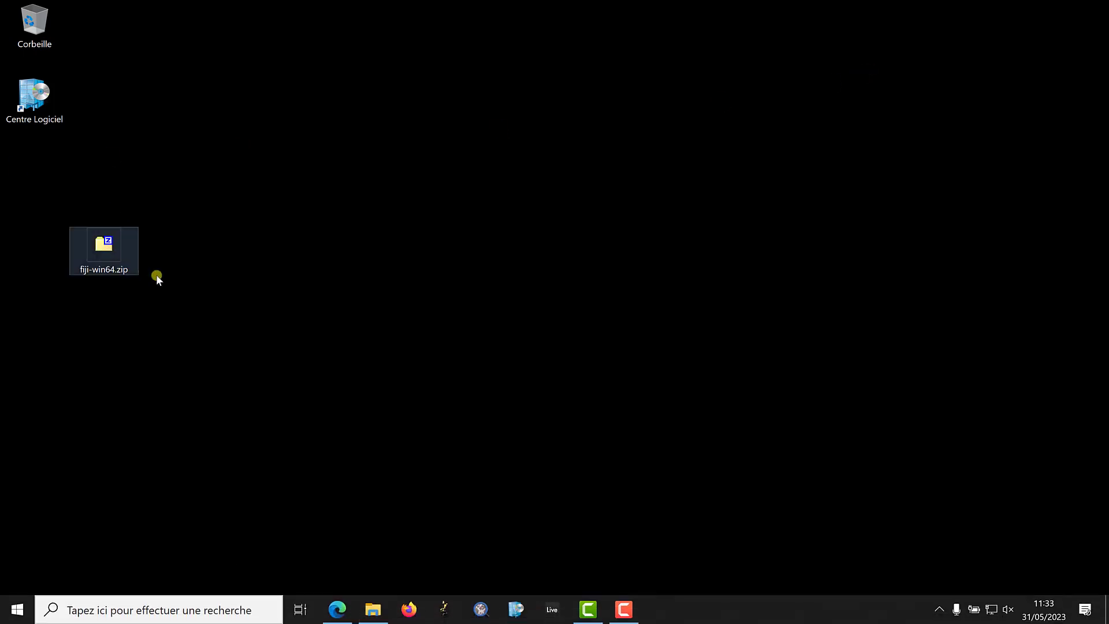
- Extract fiji-win64.zip here with 7-Zip and drag the zip to the Corbeille
{"action": "right_click", "coordinate": [110, 257]}
{"action": "mouse_move", "coordinate": [216, 283]}
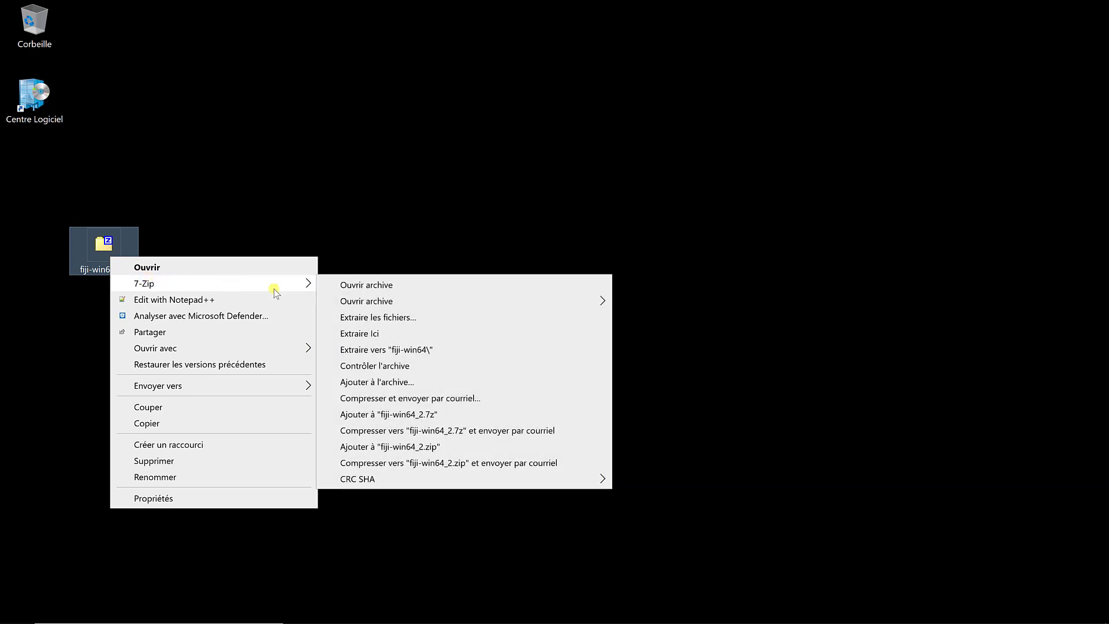
{"action": "left_click", "coordinate": [384, 333]}
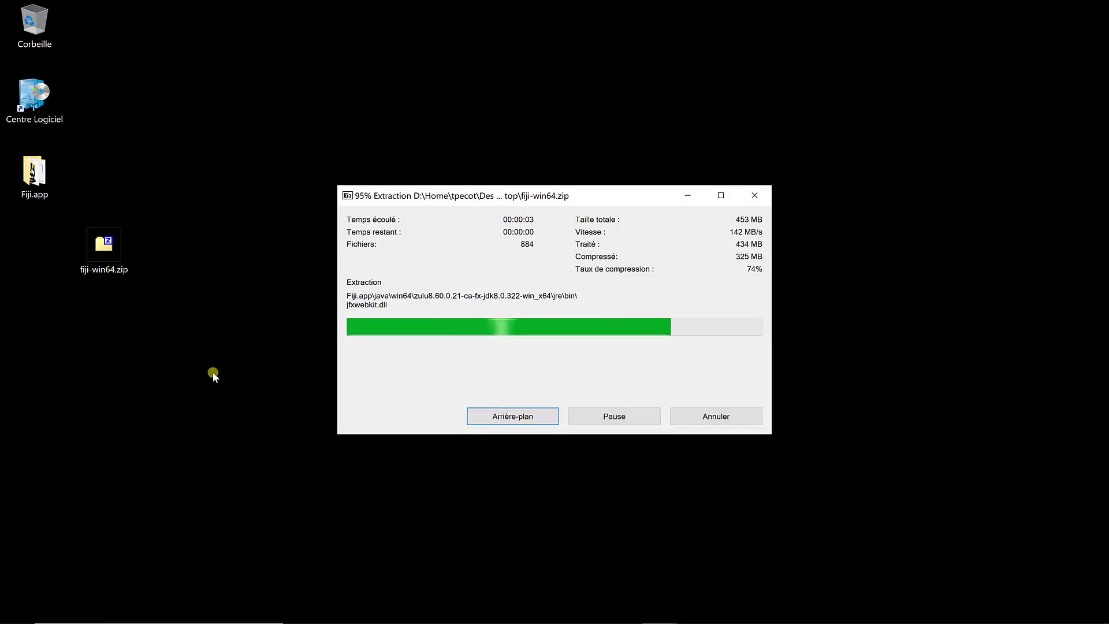
{"action": "mouse_move", "coordinate": [128, 264]}
{"action": "left_mouse_down"}
{"action": "mouse_move", "coordinate": [69, 31]}
{"action": "mouse_move", "coordinate": [37, 24]}
{"action": "left_mouse_up"}
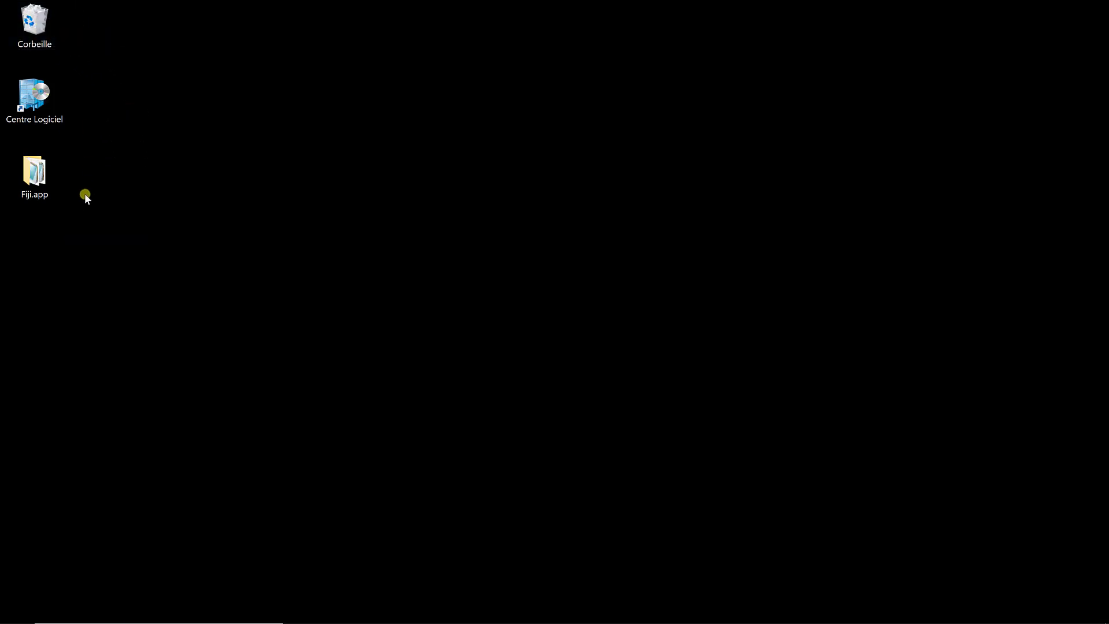
- Open the desktop Fiji.app folder and start ImageJ-win64.exe
{"action": "double_click", "coordinate": [46, 175]}
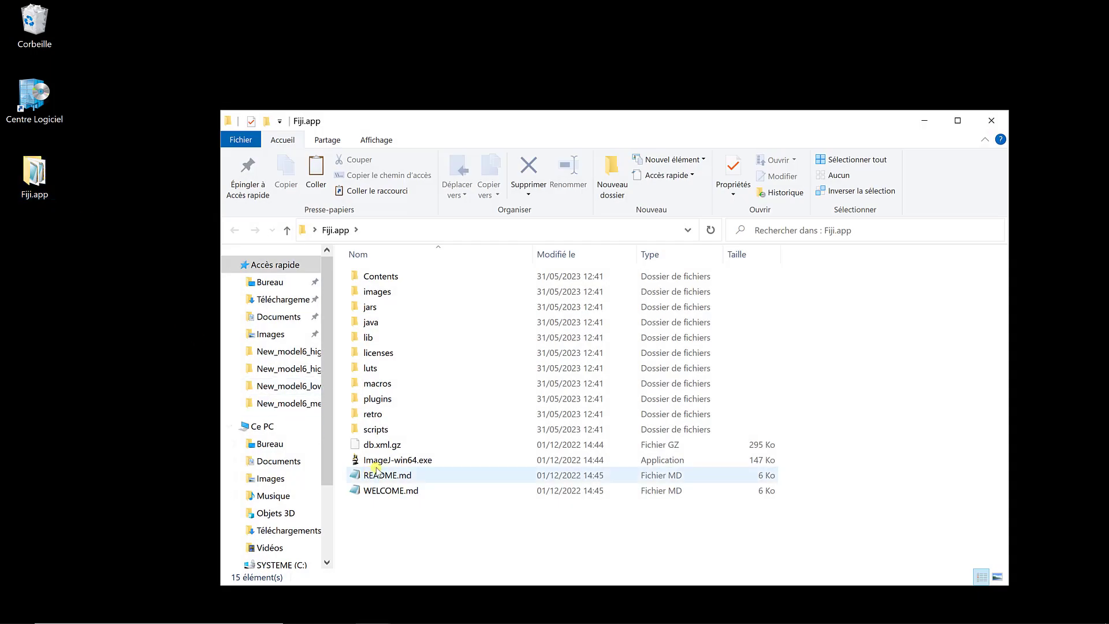
{"action": "mouse_move", "coordinate": [372, 460]}
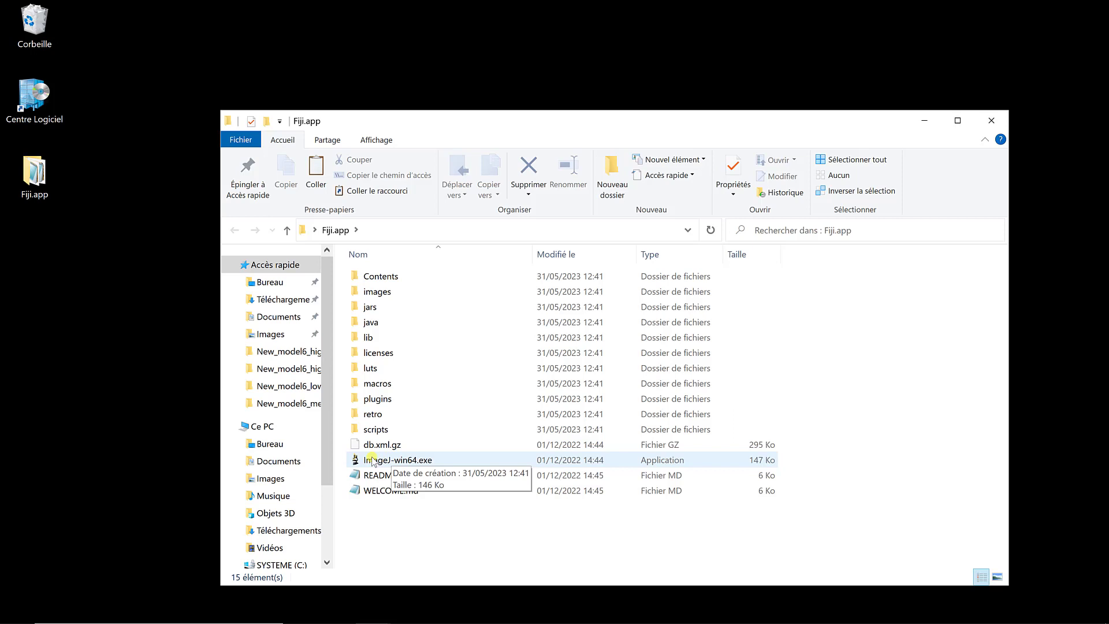
{"action": "double_click", "coordinate": [373, 461]}
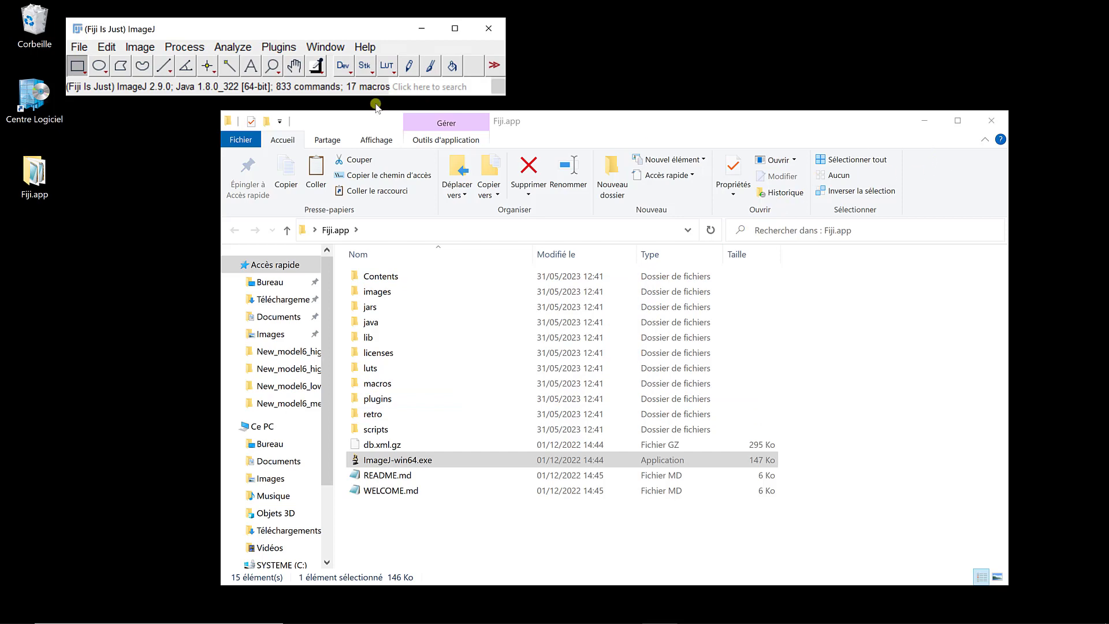
- Minimize the File Explorer window, leaving the Fiji main window visible
{"action": "left_click", "coordinate": [925, 121]}
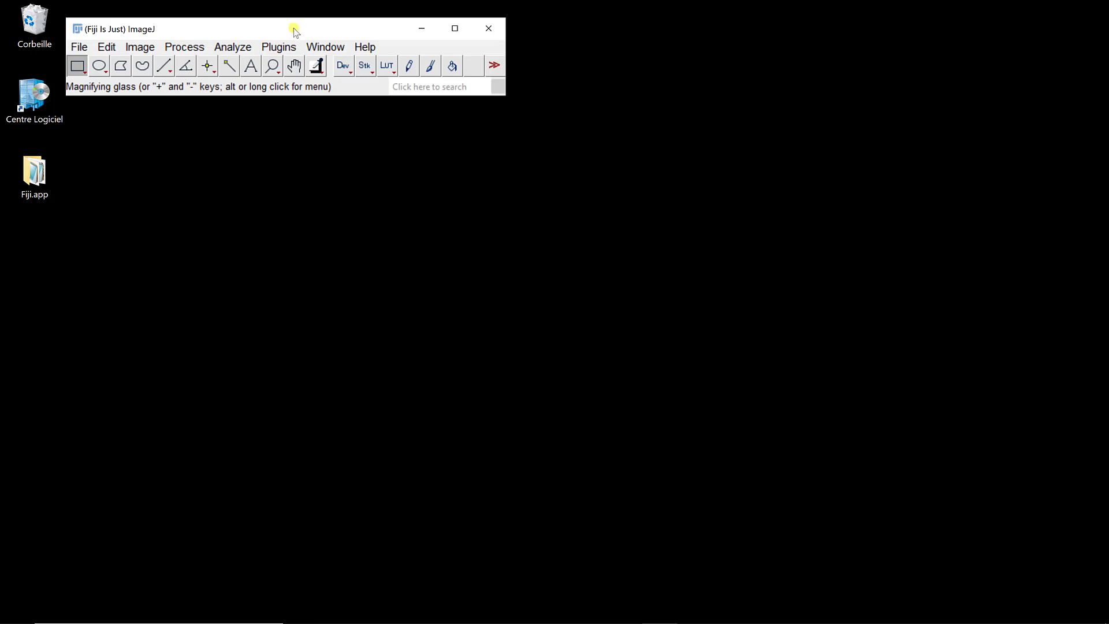
- Run Help > Update... and acknowledge the restart request with OK
{"action": "left_click", "coordinate": [365, 45]}
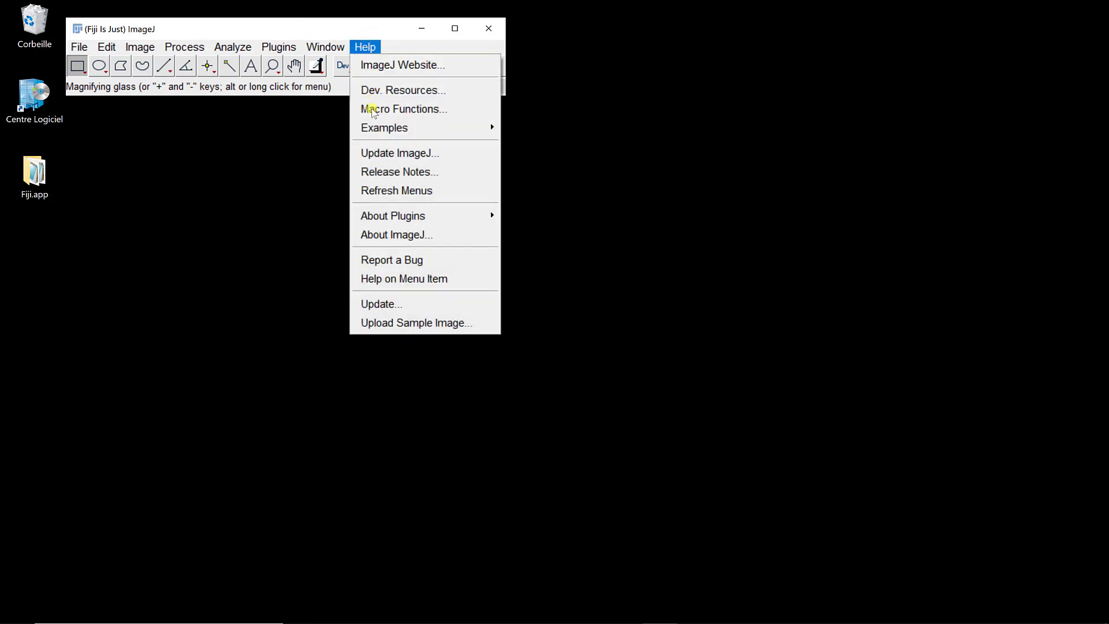
{"action": "left_click", "coordinate": [375, 306]}
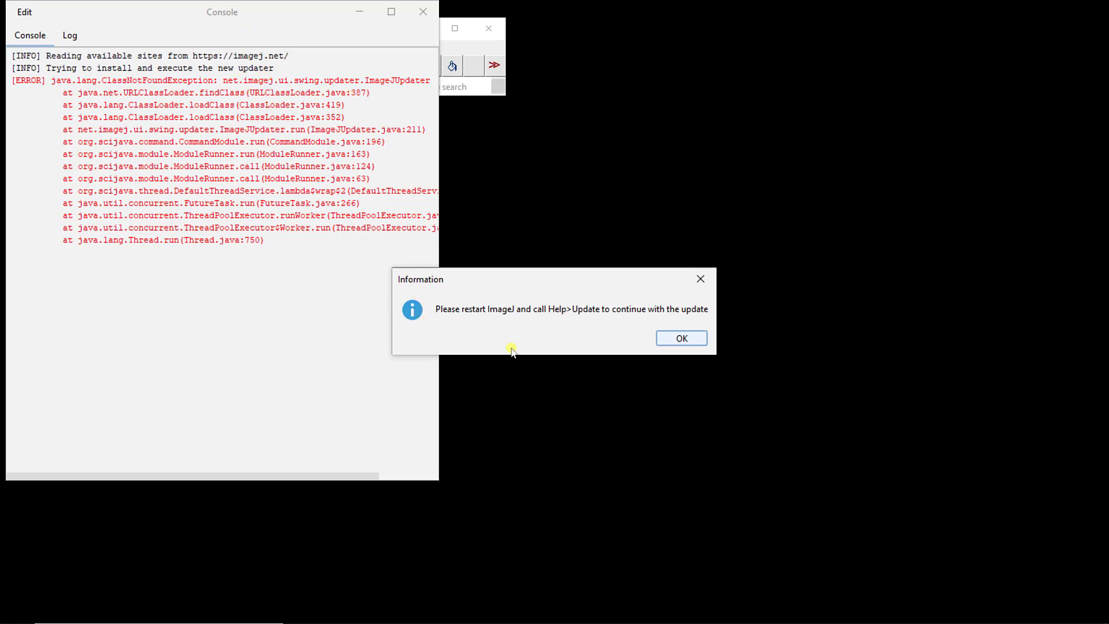
{"action": "left_click", "coordinate": [680, 340]}
- Close the console, restart Fiji from Fiji.app, and rerun Help > Update...
{"action": "left_click", "coordinate": [420, 10]}
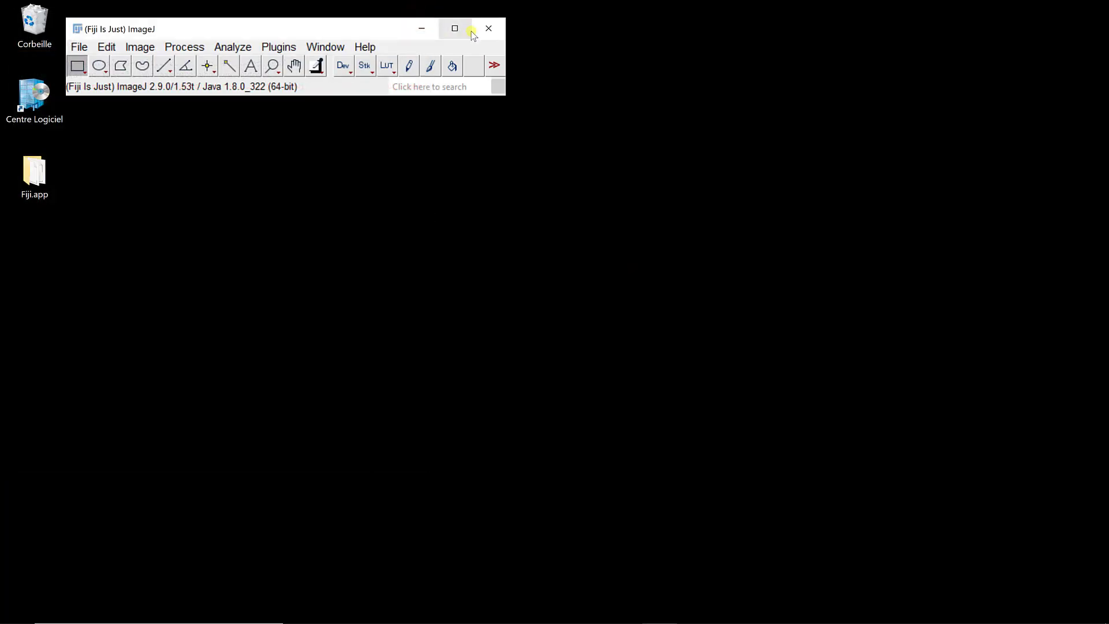
{"action": "left_click", "coordinate": [488, 27]}
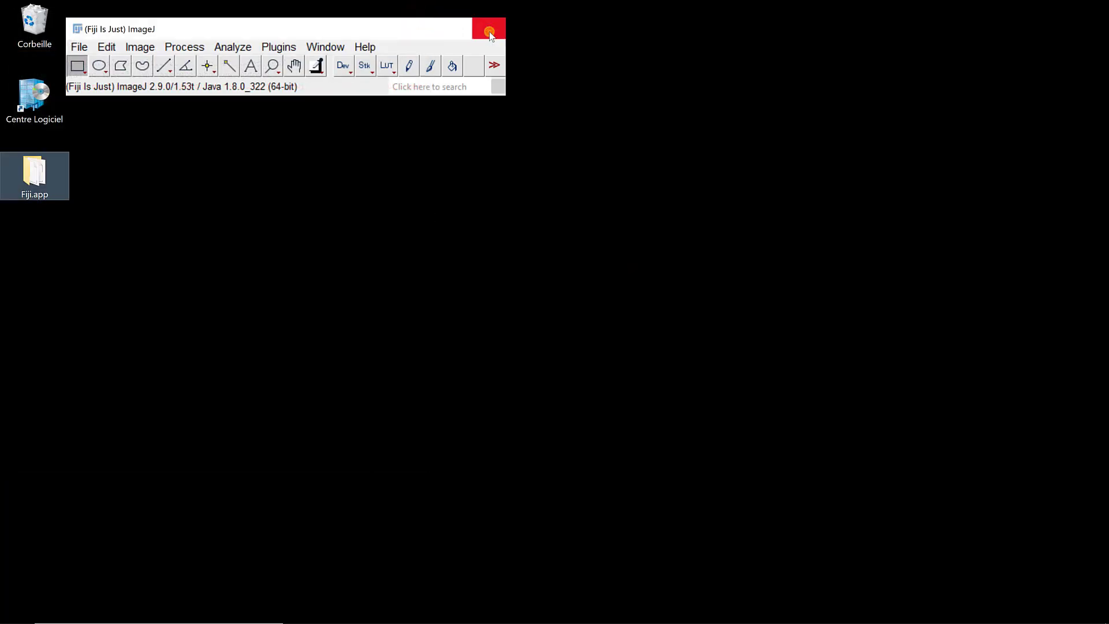
{"action": "double_click", "coordinate": [35, 174]}
{"action": "double_click", "coordinate": [382, 493]}
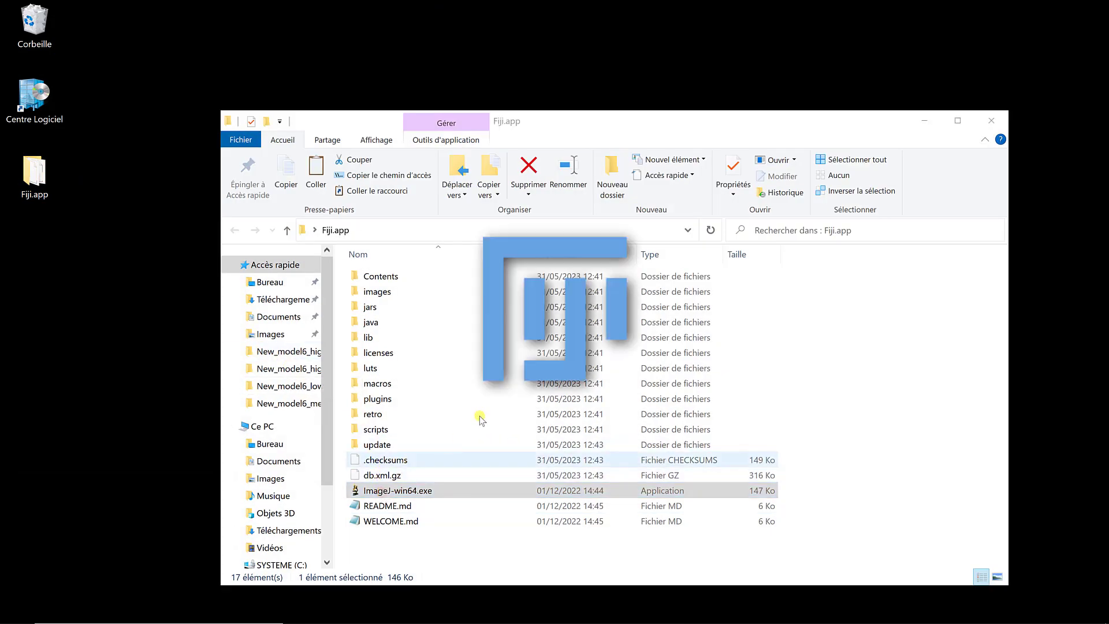
{"action": "left_click", "coordinate": [993, 121]}
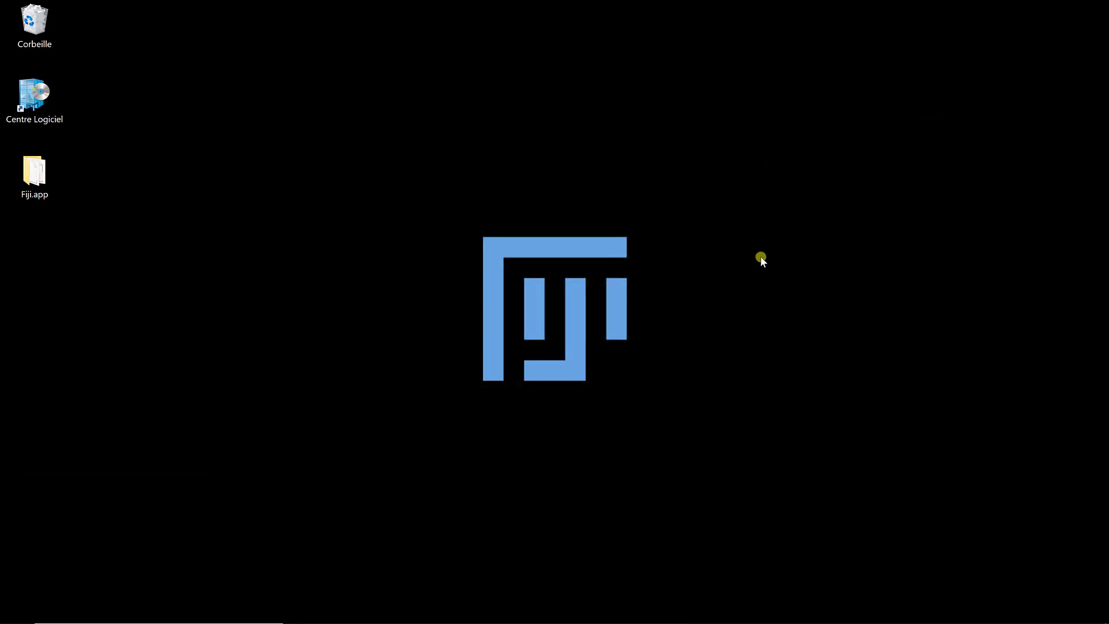
{"action": "left_click", "coordinate": [364, 47]}
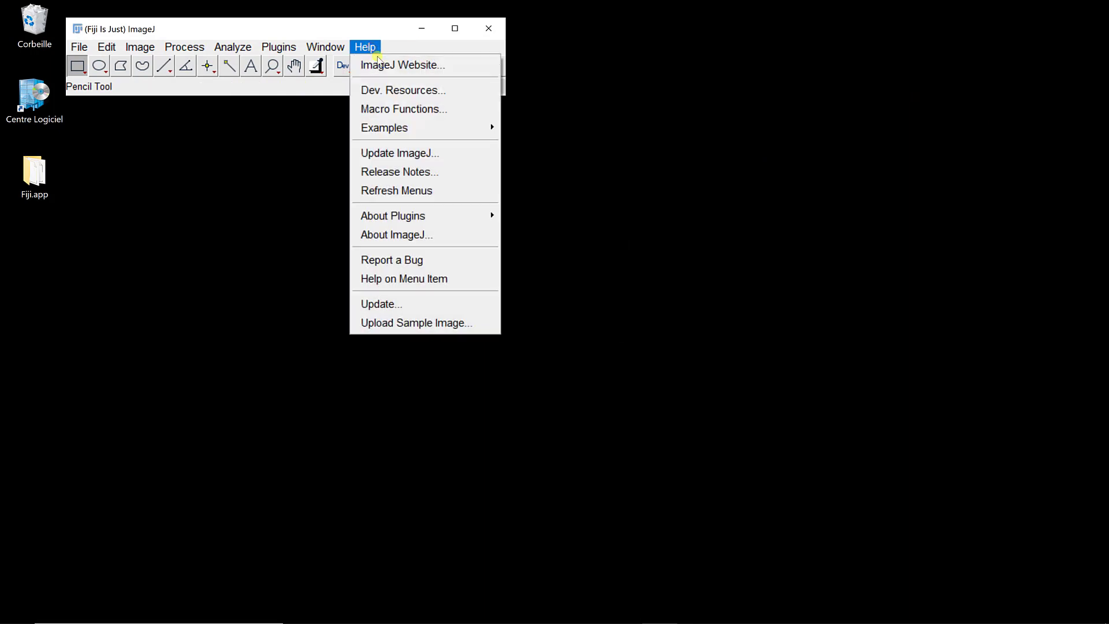
{"action": "left_click", "coordinate": [415, 300]}
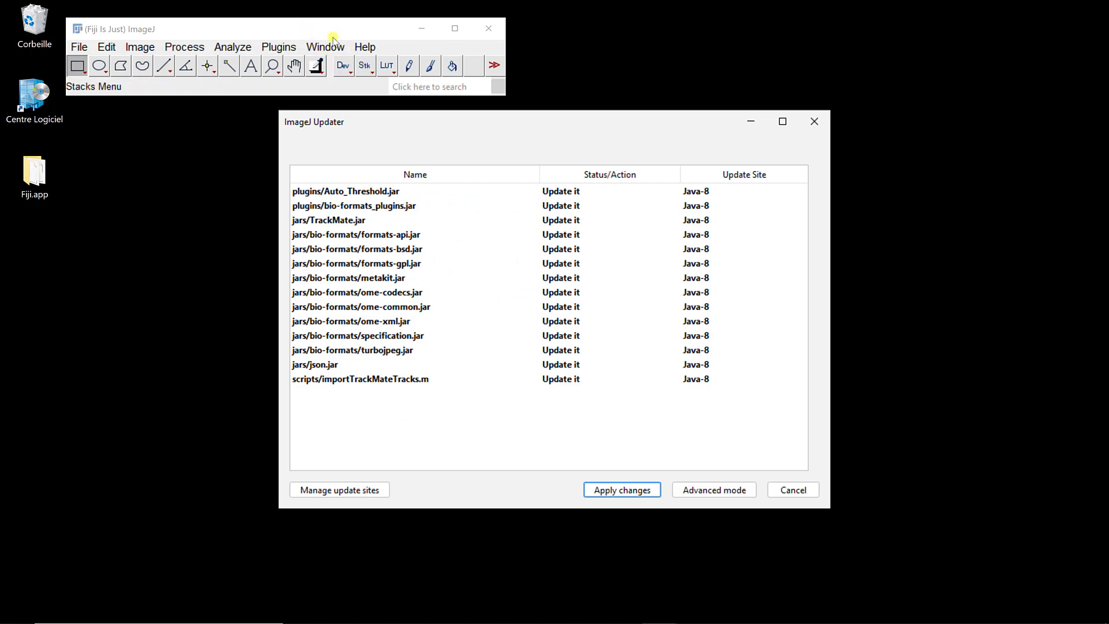
- In Manage update sites, tick the CSBDeep and IJPB-plugins checkboxes
{"action": "left_click", "coordinate": [321, 492]}
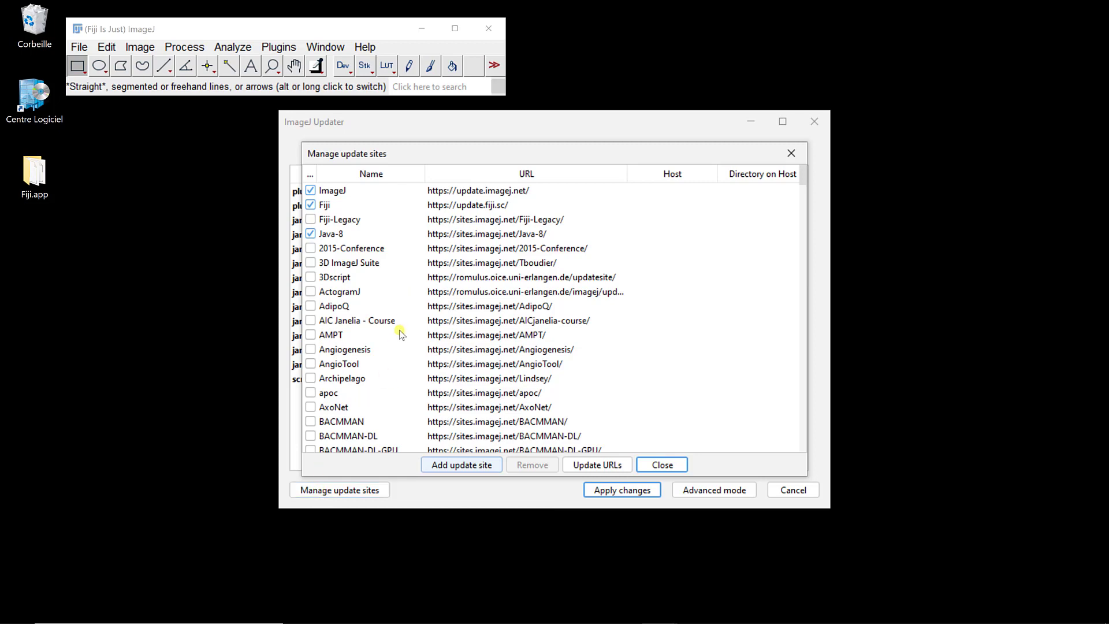
{"action": "scroll", "coordinate": [375, 250], "scroll_direction": "down", "scroll_amount": 1}
{"action": "scroll", "coordinate": [375, 251], "scroll_direction": "down", "scroll_amount": 1}
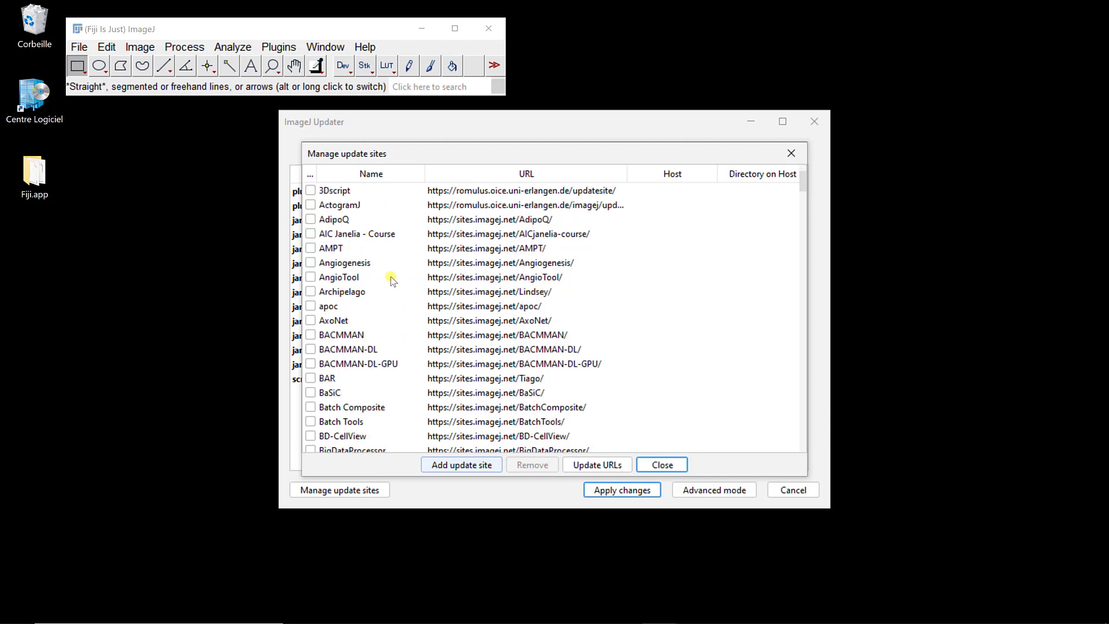
{"action": "scroll", "coordinate": [345, 320], "scroll_direction": "down", "scroll_amount": 2}
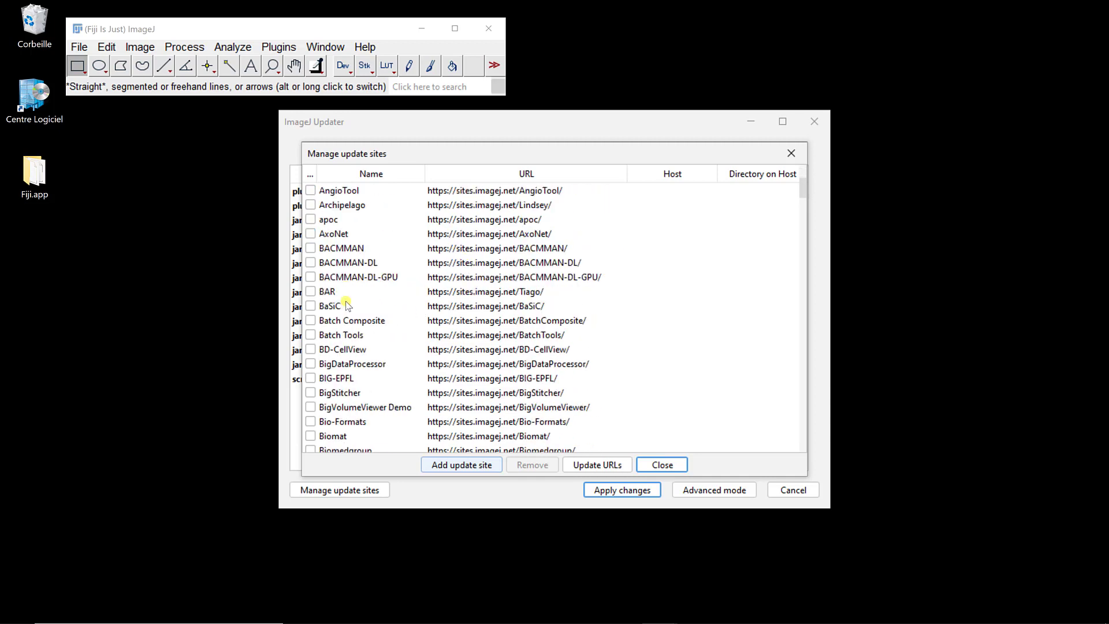
{"action": "scroll", "coordinate": [346, 312], "scroll_direction": "down", "scroll_amount": 2}
{"action": "scroll", "coordinate": [347, 306], "scroll_direction": "down", "scroll_amount": 2}
{"action": "scroll", "coordinate": [345, 305], "scroll_direction": "down", "scroll_amount": 2}
{"action": "scroll", "coordinate": [346, 306], "scroll_direction": "down", "scroll_amount": 1}
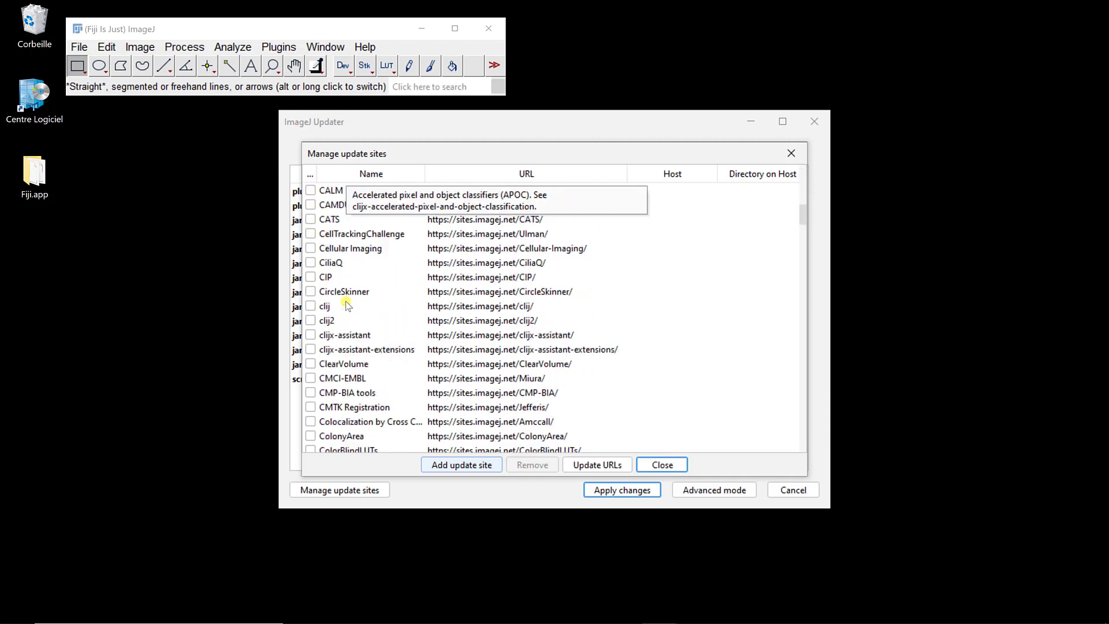
{"action": "scroll", "coordinate": [346, 305], "scroll_direction": "down", "scroll_amount": 2}
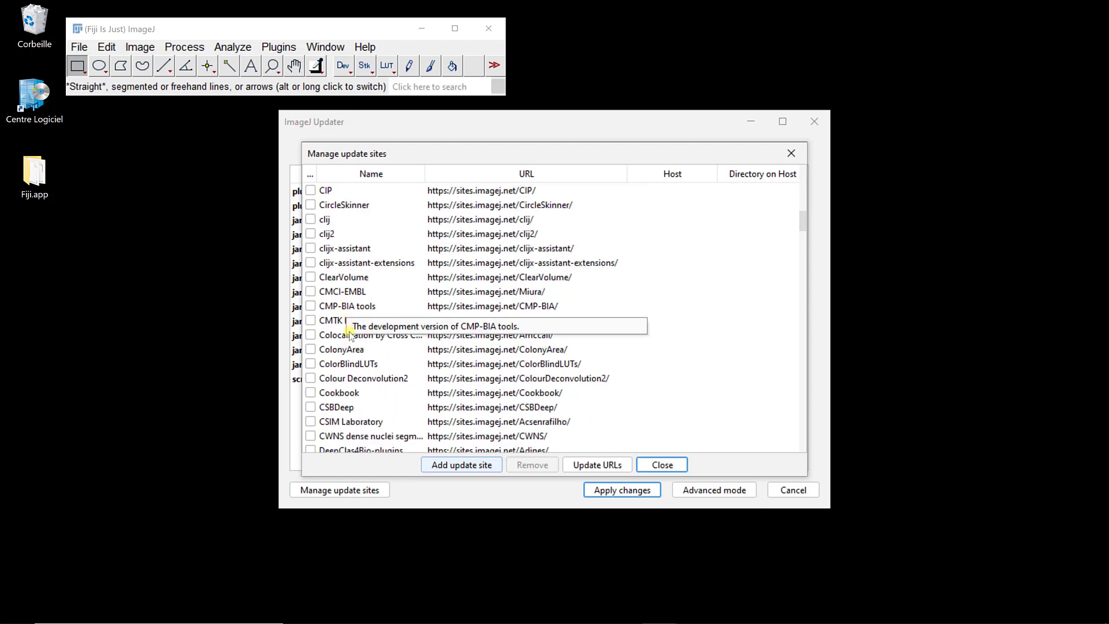
{"action": "left_click", "coordinate": [311, 407]}
{"action": "scroll", "coordinate": [351, 333], "scroll_direction": "down", "scroll_amount": 2}
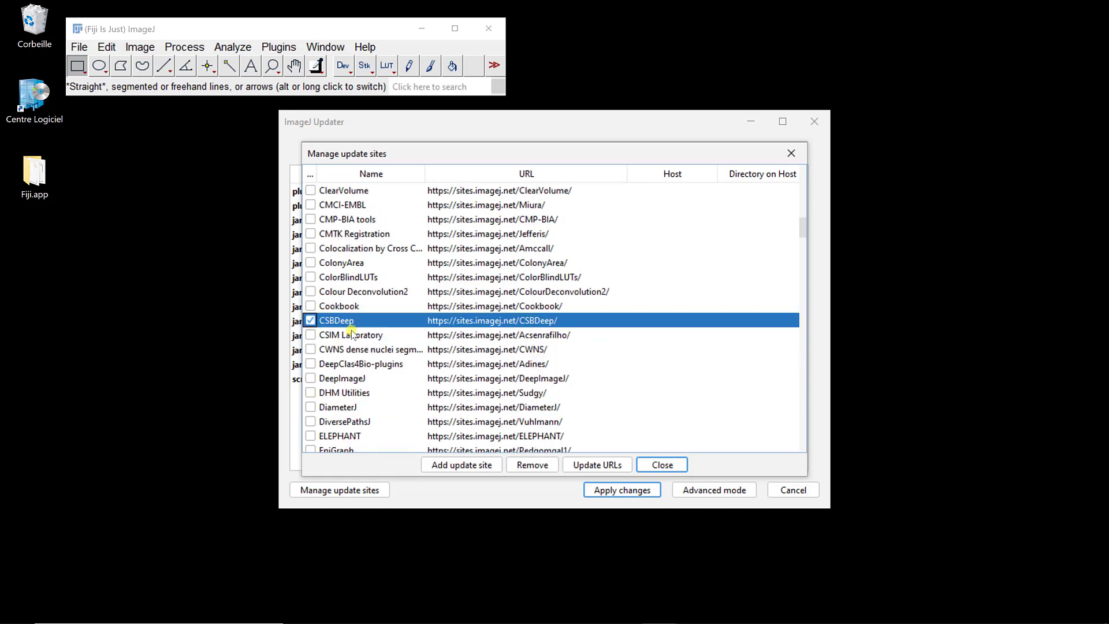
{"action": "scroll", "coordinate": [351, 333], "scroll_direction": "down", "scroll_amount": 2}
{"action": "scroll", "coordinate": [350, 333], "scroll_direction": "down", "scroll_amount": 2}
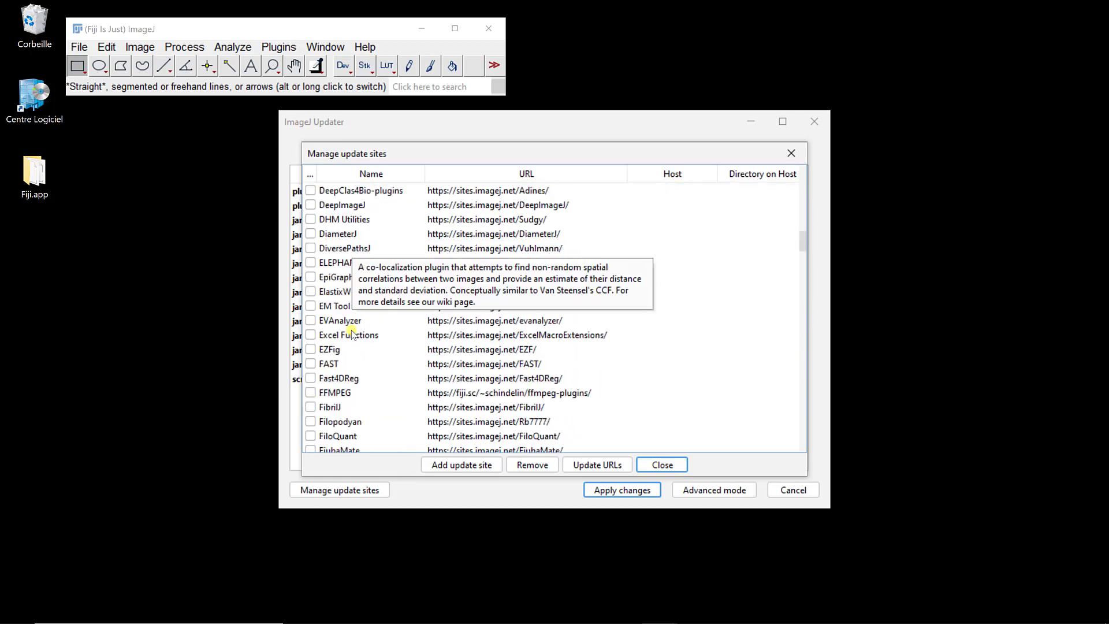
{"action": "scroll", "coordinate": [352, 332], "scroll_direction": "down", "scroll_amount": 1}
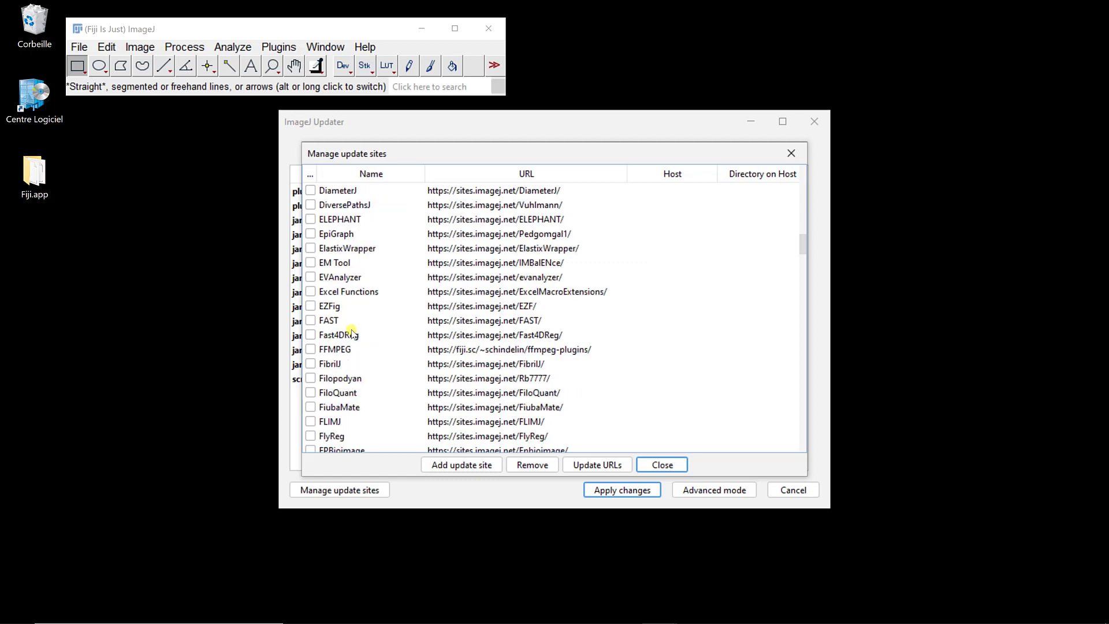
{"action": "scroll", "coordinate": [351, 332], "scroll_direction": "down", "scroll_amount": 1}
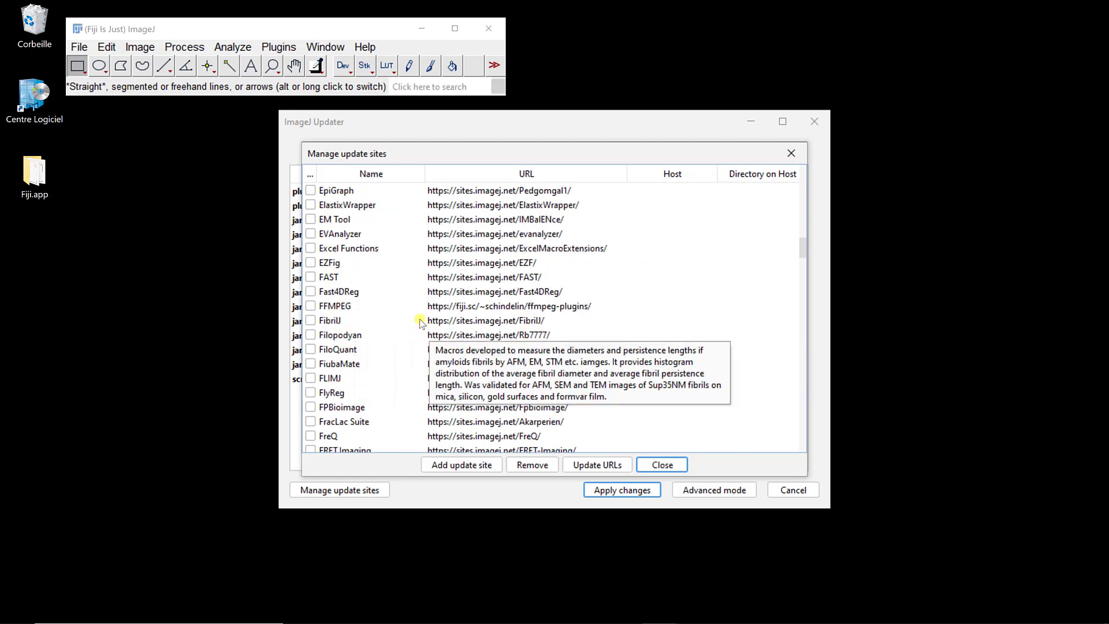
{"action": "scroll", "coordinate": [420, 321], "scroll_direction": "down", "scroll_amount": 2}
{"action": "scroll", "coordinate": [389, 322], "scroll_direction": "down", "scroll_amount": 1}
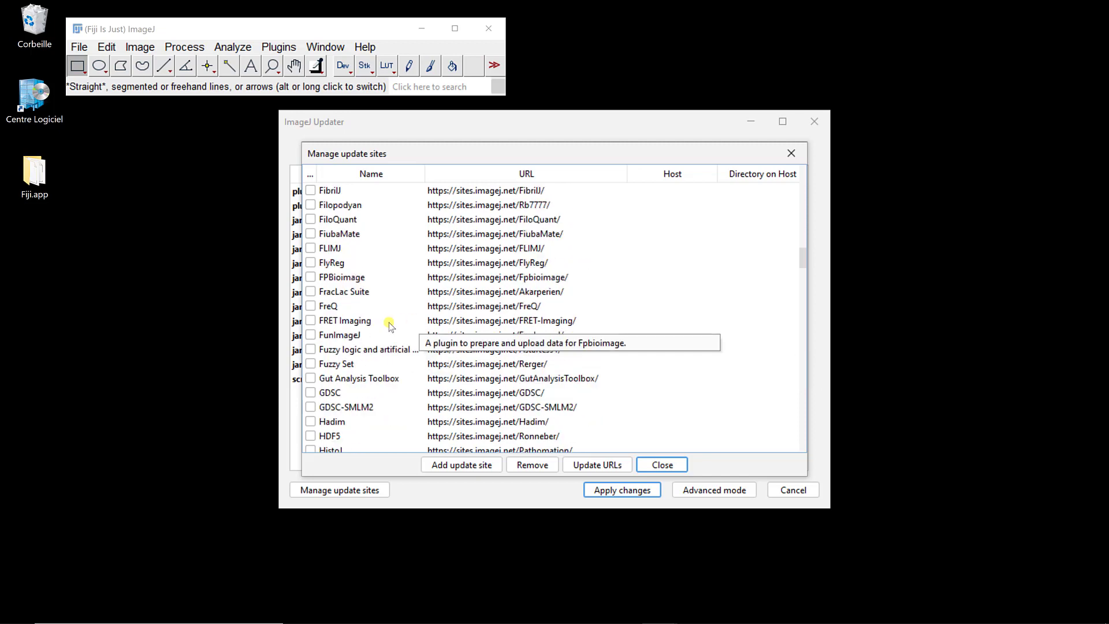
{"action": "scroll", "coordinate": [389, 322], "scroll_direction": "down", "scroll_amount": 2}
{"action": "scroll", "coordinate": [389, 325], "scroll_direction": "down", "scroll_amount": 1}
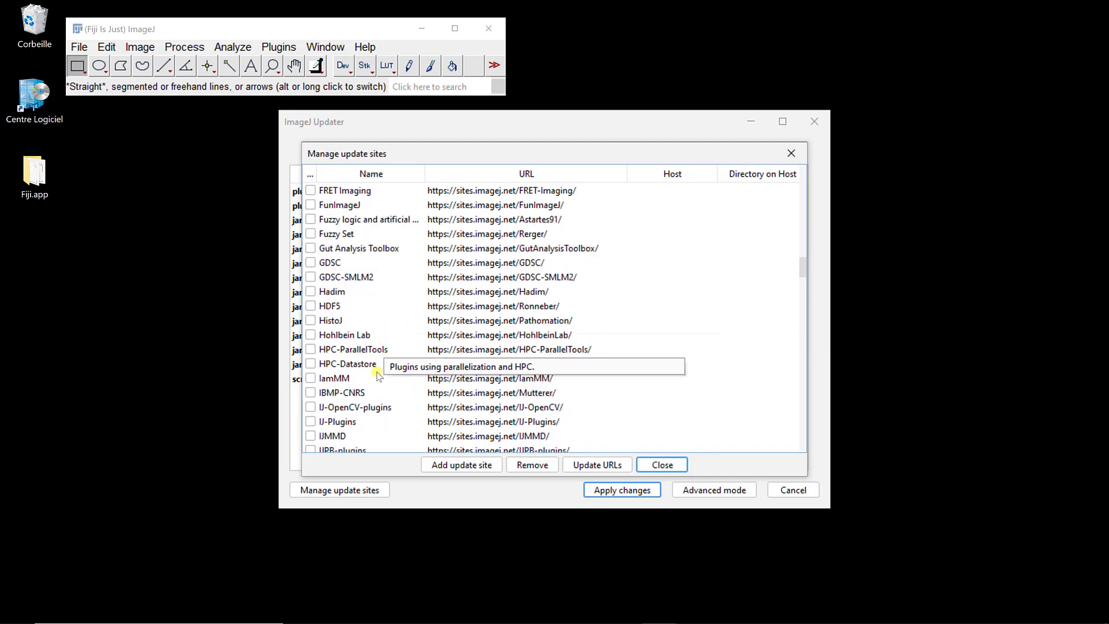
{"action": "scroll", "coordinate": [358, 381], "scroll_direction": "down", "scroll_amount": 2}
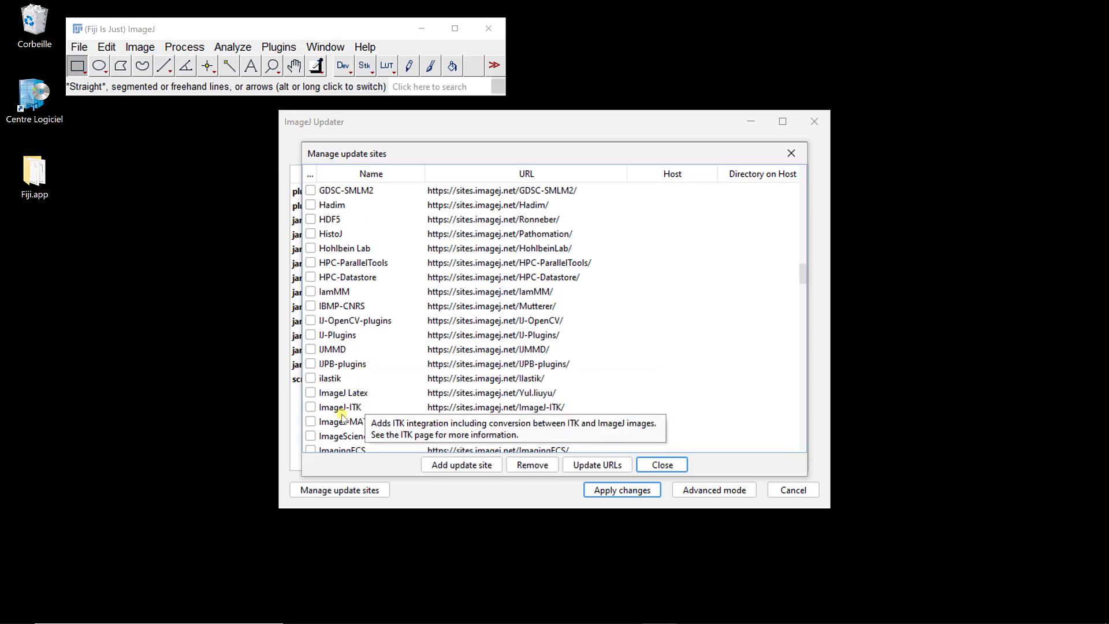
{"action": "left_click", "coordinate": [310, 364]}
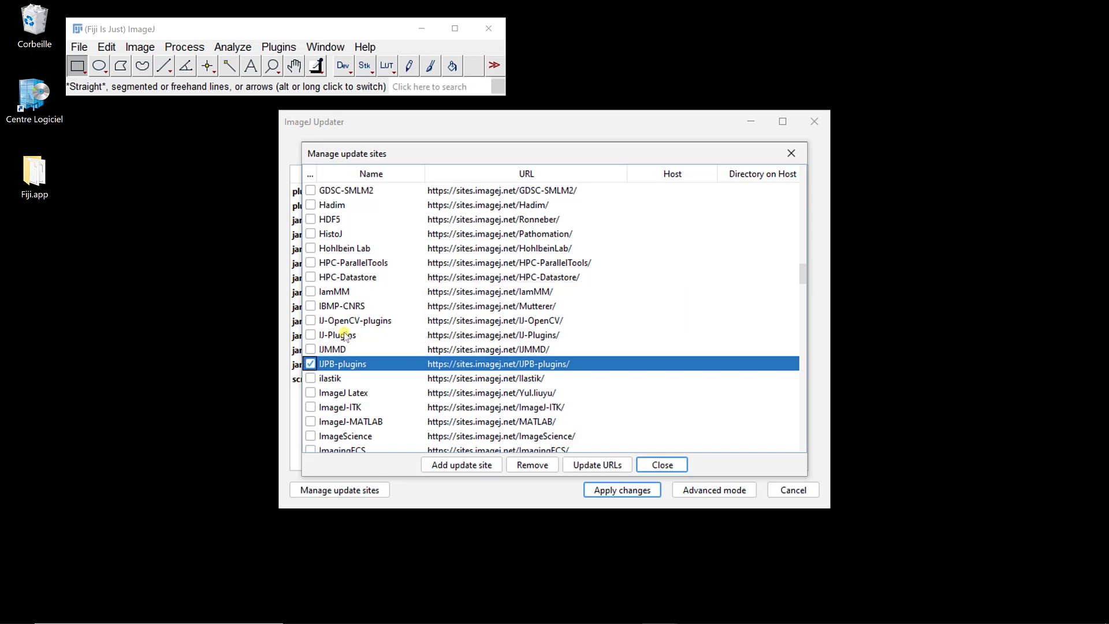
{"action": "scroll", "coordinate": [345, 336], "scroll_direction": "down", "scroll_amount": 1}
{"action": "scroll", "coordinate": [345, 336], "scroll_direction": "down", "scroll_amount": 1}
{"action": "scroll", "coordinate": [345, 336], "scroll_direction": "down", "scroll_amount": 4}
{"action": "scroll", "coordinate": [345, 337], "scroll_direction": "down", "scroll_amount": 3}
{"action": "scroll", "coordinate": [345, 336], "scroll_direction": "down", "scroll_amount": 3}
{"action": "scroll", "coordinate": [345, 334], "scroll_direction": "down", "scroll_amount": 1}
{"action": "scroll", "coordinate": [345, 334], "scroll_direction": "down", "scroll_amount": 1}
{"action": "scroll", "coordinate": [346, 334], "scroll_direction": "down", "scroll_amount": 1}
{"action": "scroll", "coordinate": [345, 335], "scroll_direction": "down", "scroll_amount": 2}
{"action": "scroll", "coordinate": [344, 334], "scroll_direction": "down", "scroll_amount": 1}
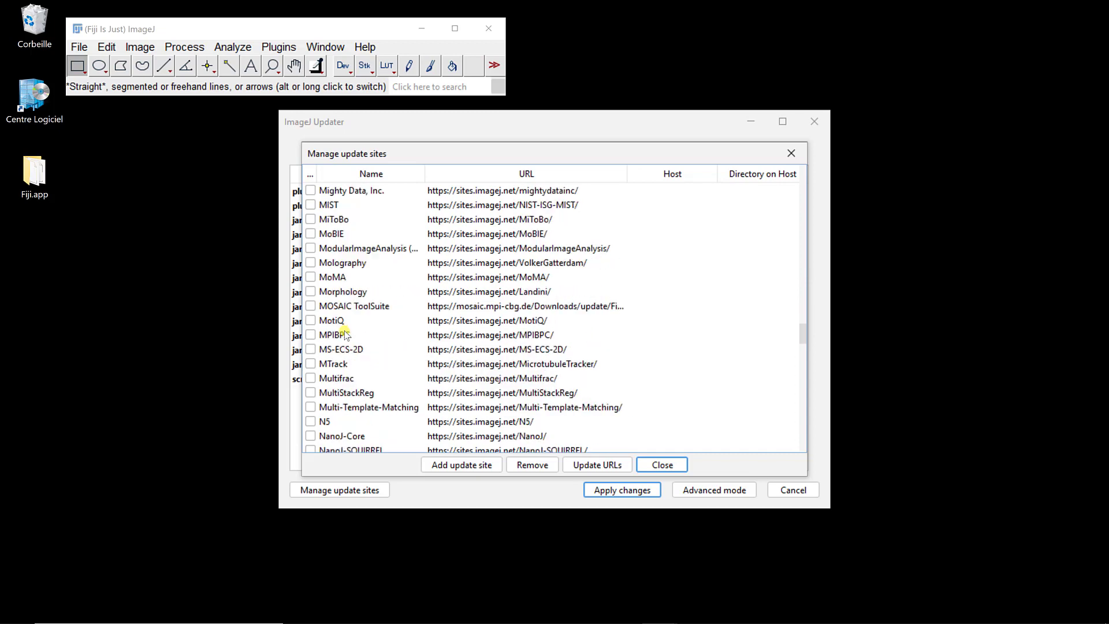
{"action": "scroll", "coordinate": [346, 335], "scroll_direction": "down", "scroll_amount": 1}
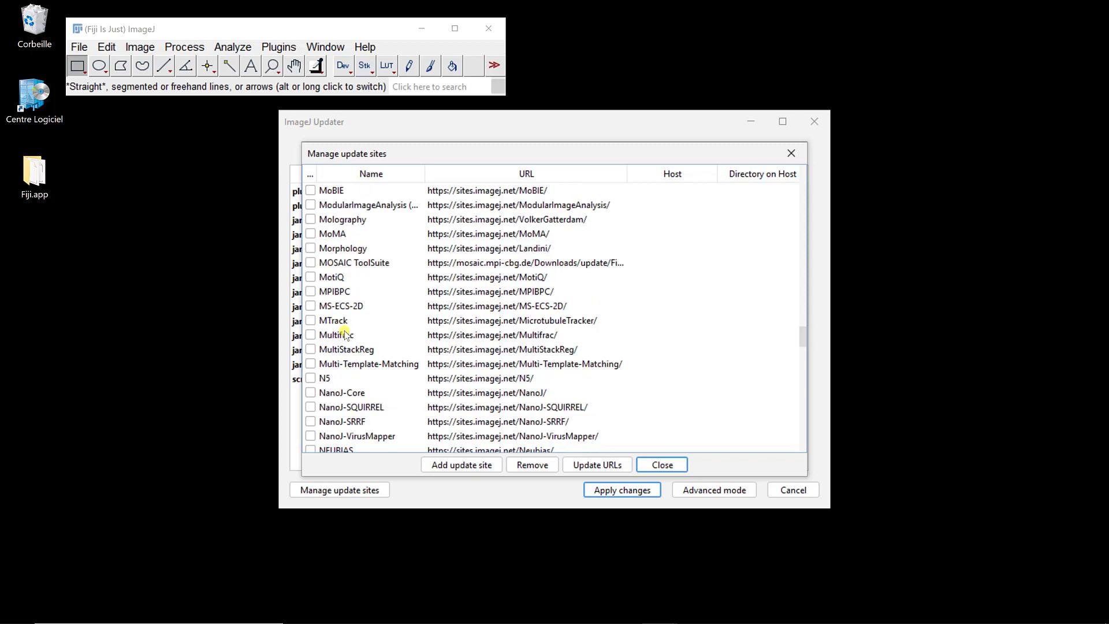
{"action": "scroll", "coordinate": [344, 334], "scroll_direction": "down", "scroll_amount": 1}
{"action": "scroll", "coordinate": [345, 335], "scroll_direction": "down", "scroll_amount": 2}
{"action": "scroll", "coordinate": [345, 334], "scroll_direction": "down", "scroll_amount": 2}
{"action": "scroll", "coordinate": [346, 335], "scroll_direction": "down", "scroll_amount": 1}
{"action": "scroll", "coordinate": [344, 334], "scroll_direction": "down", "scroll_amount": 2}
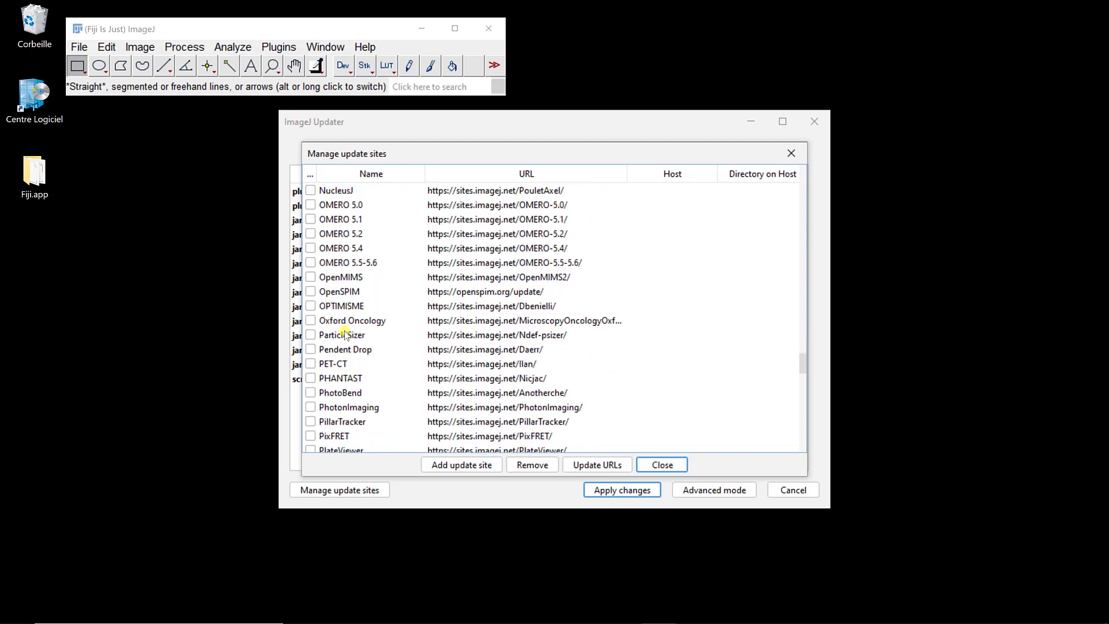
{"action": "scroll", "coordinate": [345, 334], "scroll_direction": "down", "scroll_amount": 1}
{"action": "scroll", "coordinate": [345, 335], "scroll_direction": "down", "scroll_amount": 2}
{"action": "scroll", "coordinate": [345, 334], "scroll_direction": "down", "scroll_amount": 1}
{"action": "scroll", "coordinate": [346, 335], "scroll_direction": "down", "scroll_amount": 2}
{"action": "scroll", "coordinate": [344, 334], "scroll_direction": "down", "scroll_amount": 2}
{"action": "scroll", "coordinate": [345, 334], "scroll_direction": "down", "scroll_amount": 2}
{"action": "scroll", "coordinate": [345, 334], "scroll_direction": "down", "scroll_amount": 1}
{"action": "scroll", "coordinate": [345, 335], "scroll_direction": "down", "scroll_amount": 1}
{"action": "scroll", "coordinate": [345, 335], "scroll_direction": "down", "scroll_amount": 1}
{"action": "scroll", "coordinate": [345, 335], "scroll_direction": "down", "scroll_amount": 2}
{"action": "scroll", "coordinate": [345, 334], "scroll_direction": "down", "scroll_amount": 1}
{"action": "scroll", "coordinate": [345, 334], "scroll_direction": "up", "scroll_amount": 1}
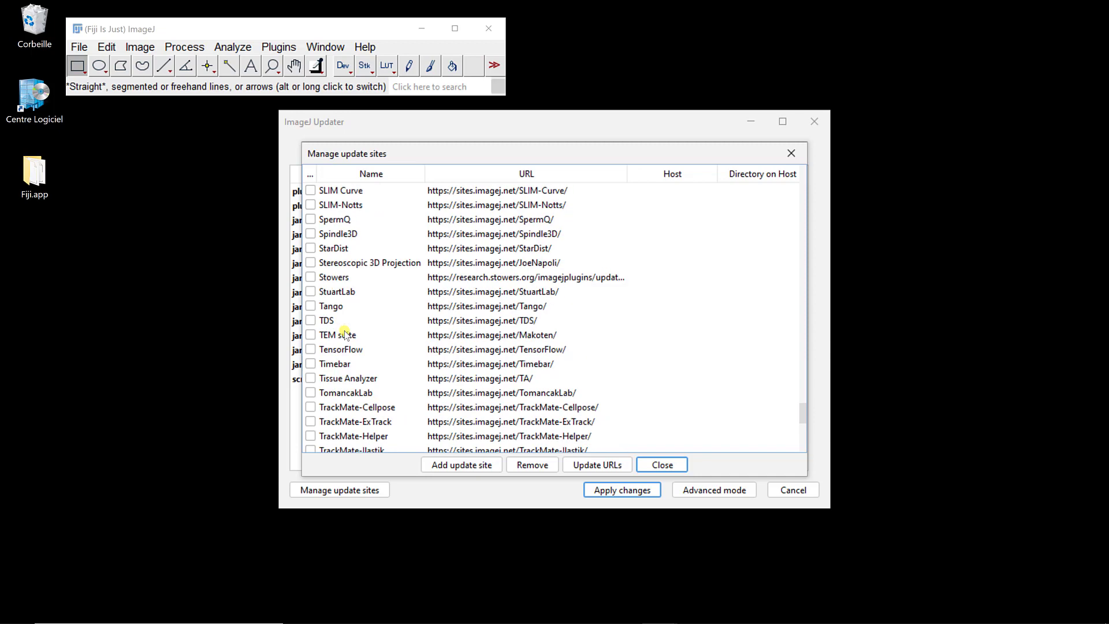
- Tick StarDist and confirm IJPB-plugins is still ticked
{"action": "left_click", "coordinate": [310, 248]}
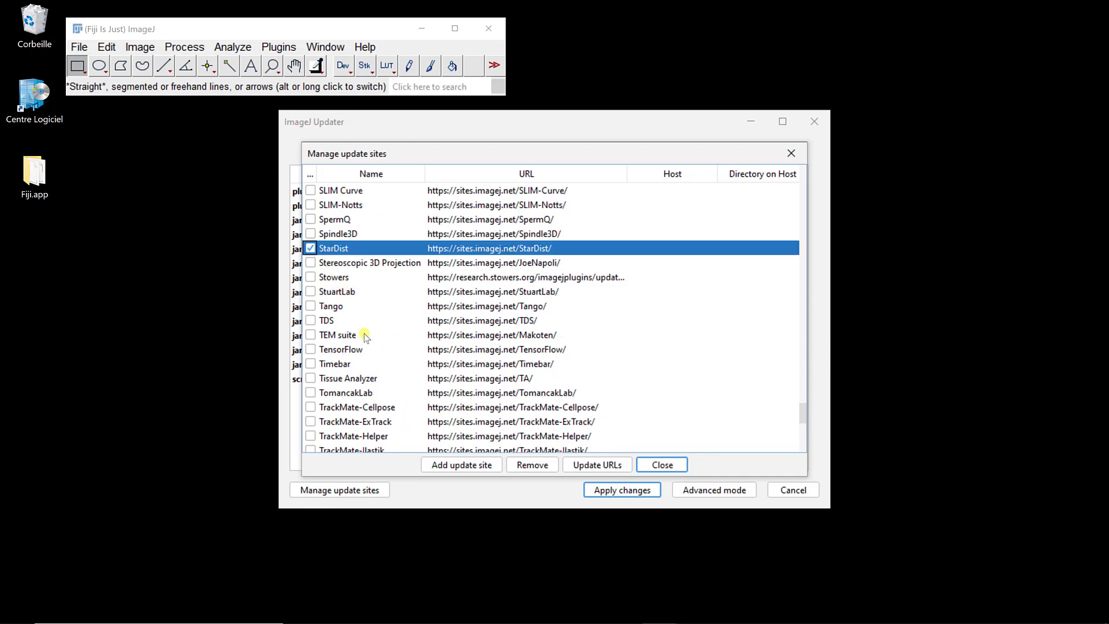
{"action": "scroll", "coordinate": [359, 324], "scroll_direction": "up", "scroll_amount": 2}
{"action": "scroll", "coordinate": [356, 324], "scroll_direction": "up", "scroll_amount": 6}
{"action": "scroll", "coordinate": [351, 325], "scroll_direction": "up", "scroll_amount": 6}
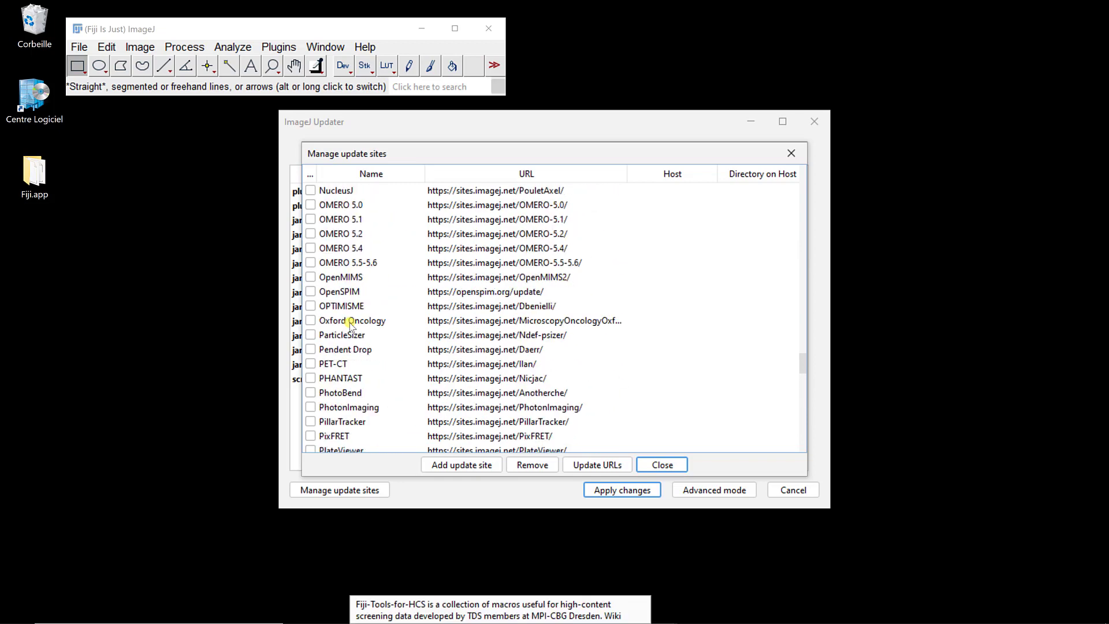
{"action": "scroll", "coordinate": [350, 325], "scroll_direction": "up", "scroll_amount": 5}
{"action": "scroll", "coordinate": [351, 324], "scroll_direction": "up", "scroll_amount": 3}
{"action": "scroll", "coordinate": [350, 324], "scroll_direction": "up", "scroll_amount": 3}
{"action": "scroll", "coordinate": [350, 325], "scroll_direction": "up", "scroll_amount": 6}
{"action": "scroll", "coordinate": [348, 322], "scroll_direction": "up", "scroll_amount": 3}
{"action": "scroll", "coordinate": [351, 322], "scroll_direction": "up", "scroll_amount": 5}
{"action": "left_click", "coordinate": [313, 277]}
{"action": "scroll", "coordinate": [379, 335], "scroll_direction": "up", "scroll_amount": 3}
{"action": "scroll", "coordinate": [379, 335], "scroll_direction": "up", "scroll_amount": 3}
{"action": "scroll", "coordinate": [380, 334], "scroll_direction": "up", "scroll_amount": 6}
{"action": "scroll", "coordinate": [379, 334], "scroll_direction": "up", "scroll_amount": 3}
{"action": "scroll", "coordinate": [378, 334], "scroll_direction": "down", "scroll_amount": 6}
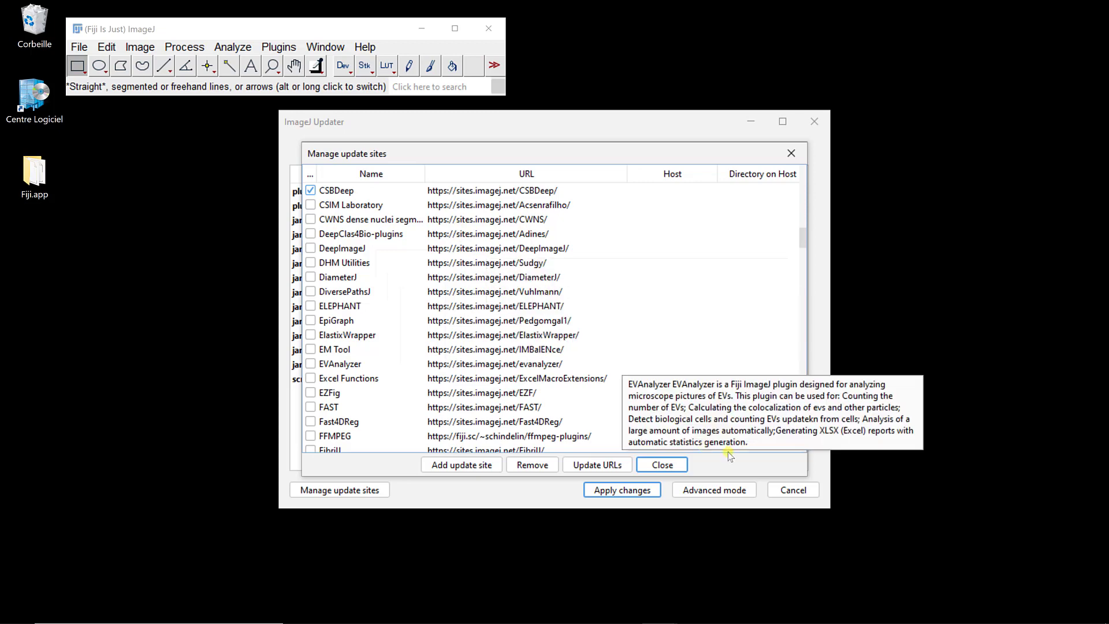
- Apply the pending CSBDeep, IJPB-plugins and StarDist files and let the download finish
{"action": "left_click", "coordinate": [673, 467]}
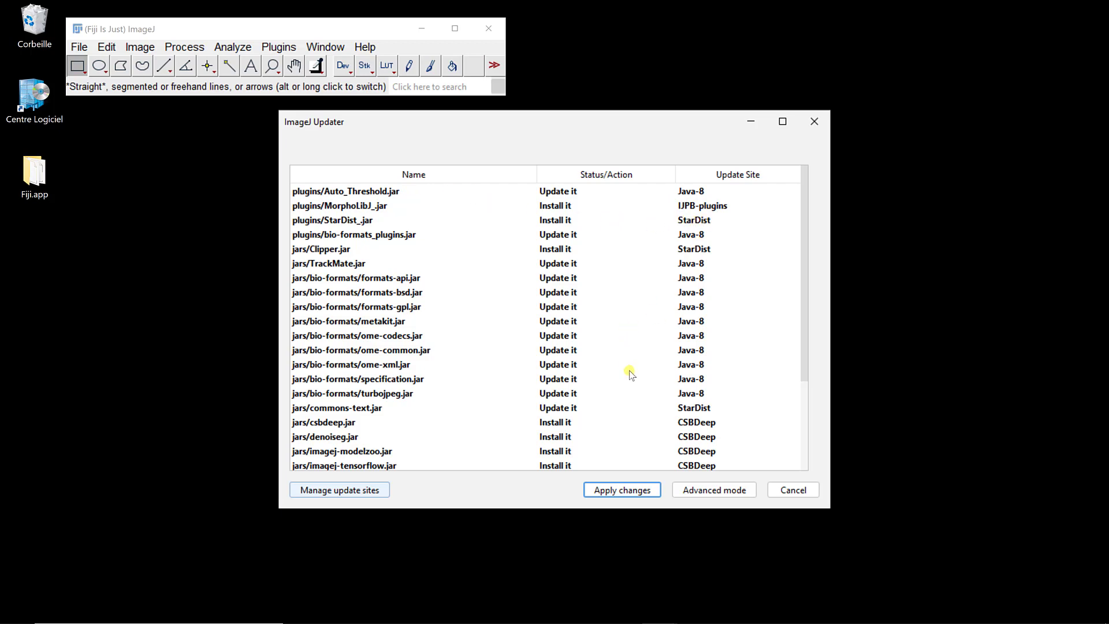
{"action": "scroll", "coordinate": [652, 317], "scroll_direction": "down", "scroll_amount": 3}
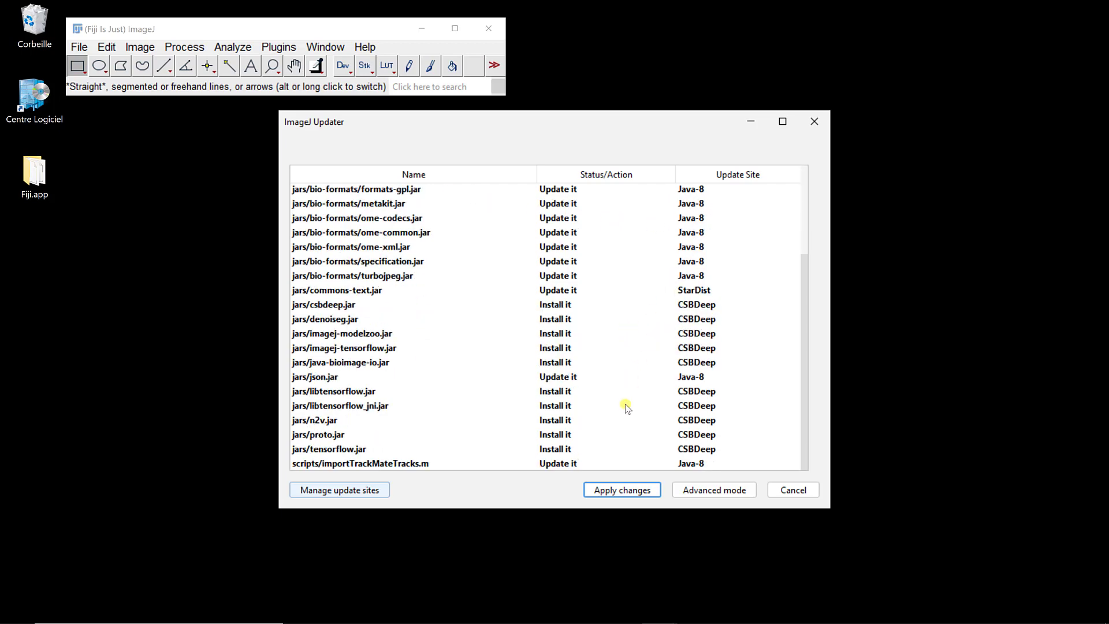
{"action": "left_click", "coordinate": [608, 492]}
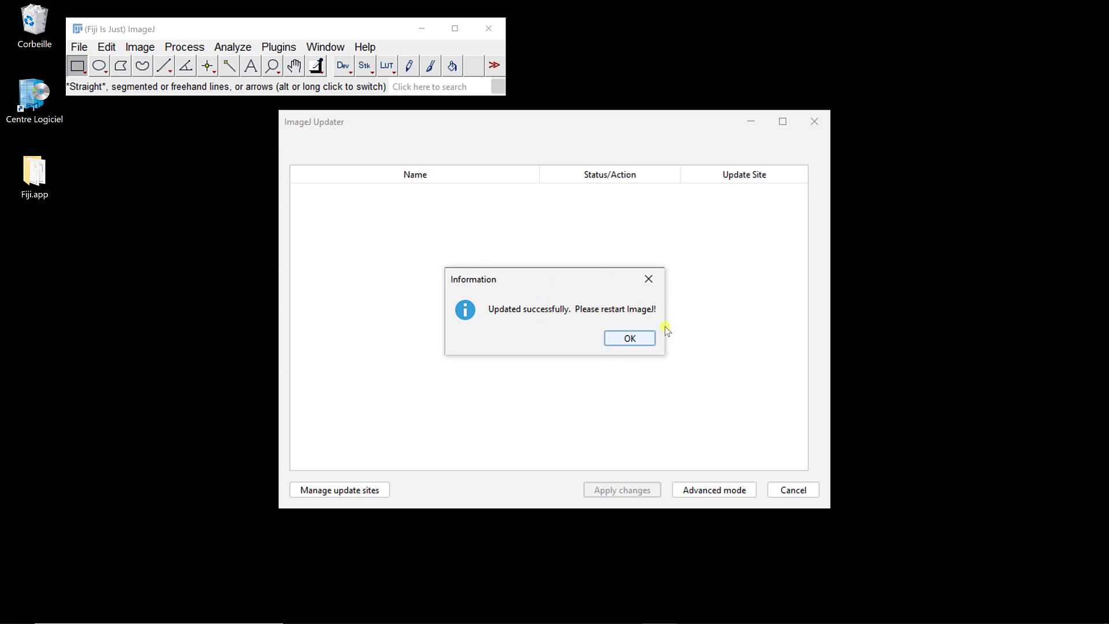
- Dismiss the update success message and quit Fiji
{"action": "left_click", "coordinate": [640, 340]}
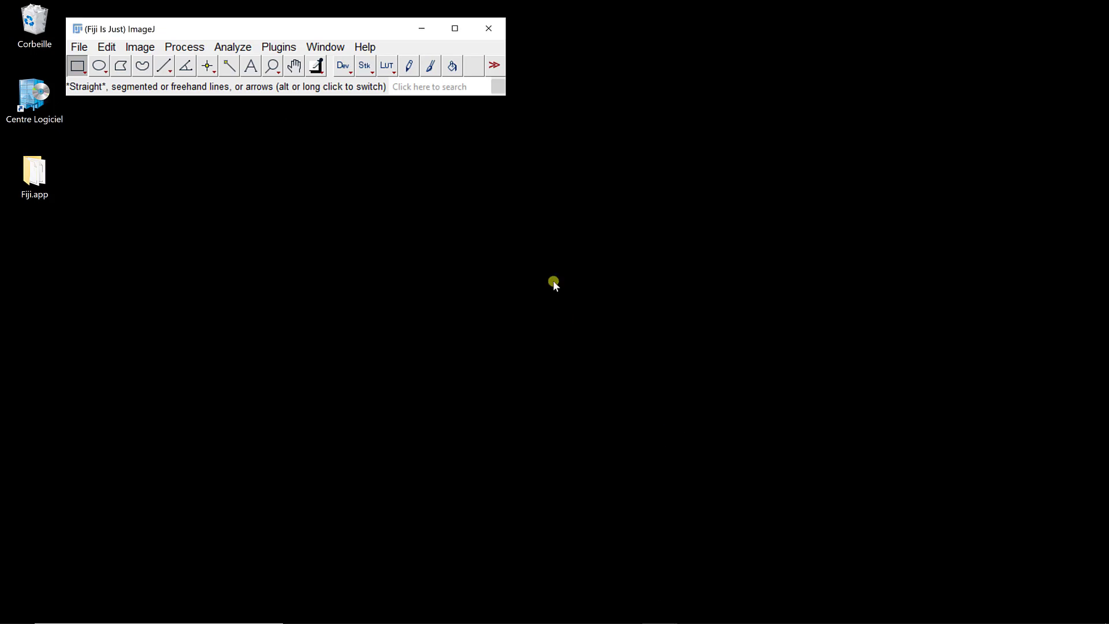
{"action": "left_click", "coordinate": [487, 29]}
- Relaunch ImageJ-win64.exe from the desktop Fiji.app folder and close that folder window
{"action": "double_click", "coordinate": [37, 173]}
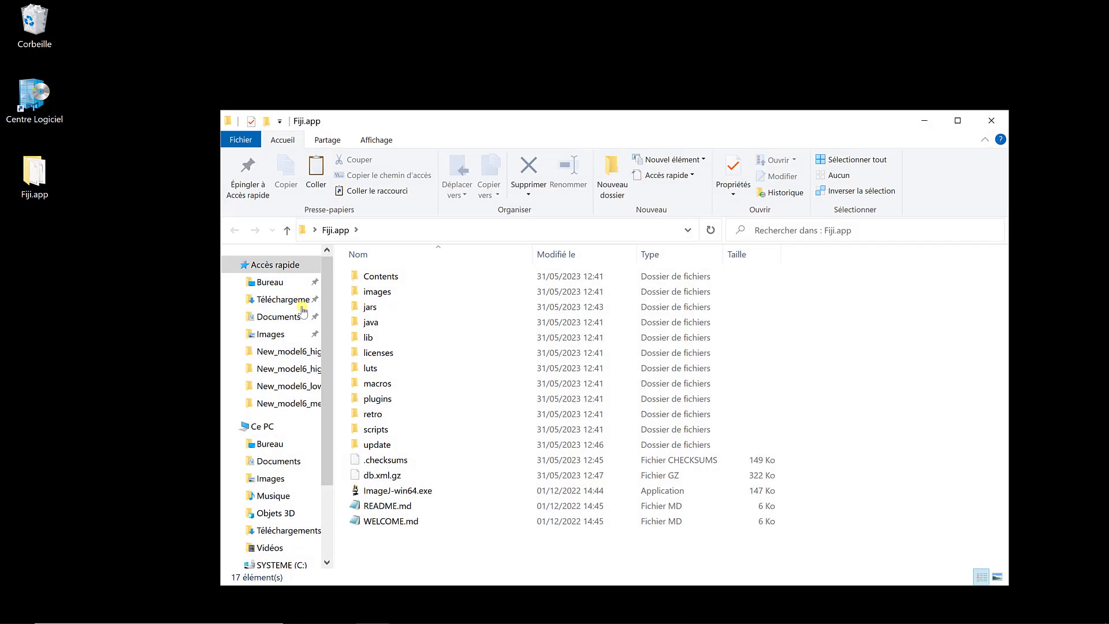
{"action": "double_click", "coordinate": [421, 492]}
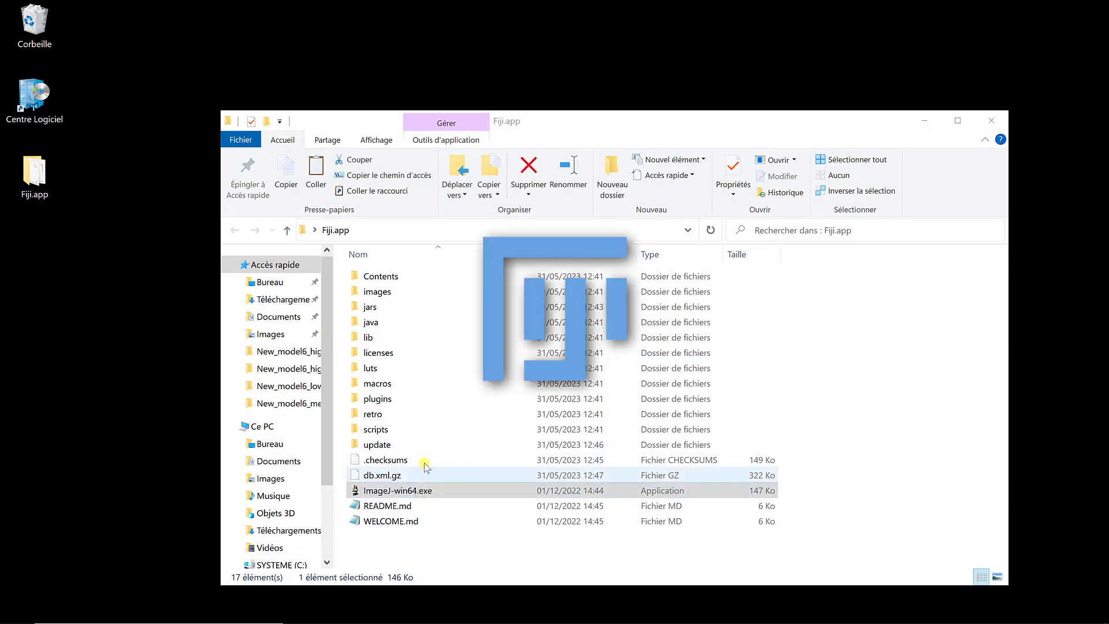
{"action": "left_click", "coordinate": [990, 120]}
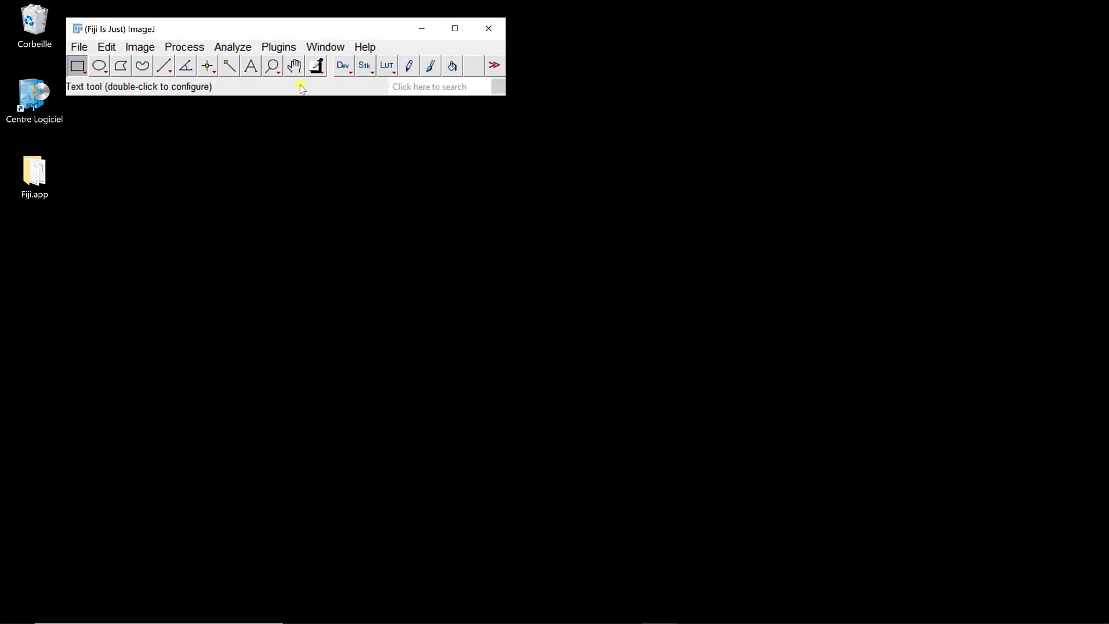
- Open the Plugins menu to show the StarDist, MorphoLibJ and CSBDeep entries
{"action": "left_click", "coordinate": [282, 48]}
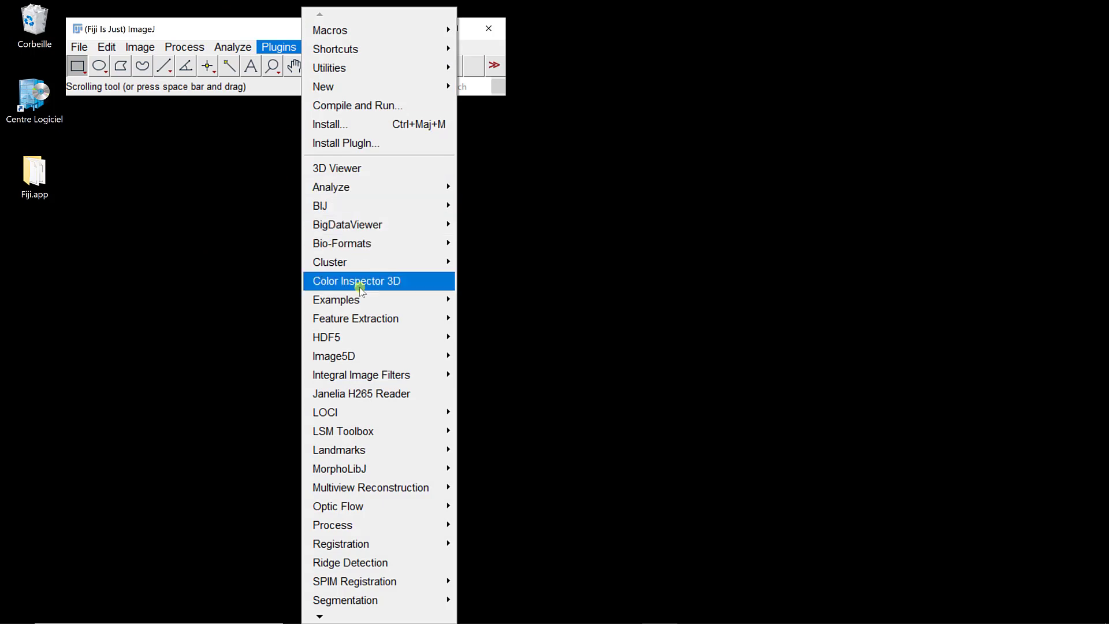